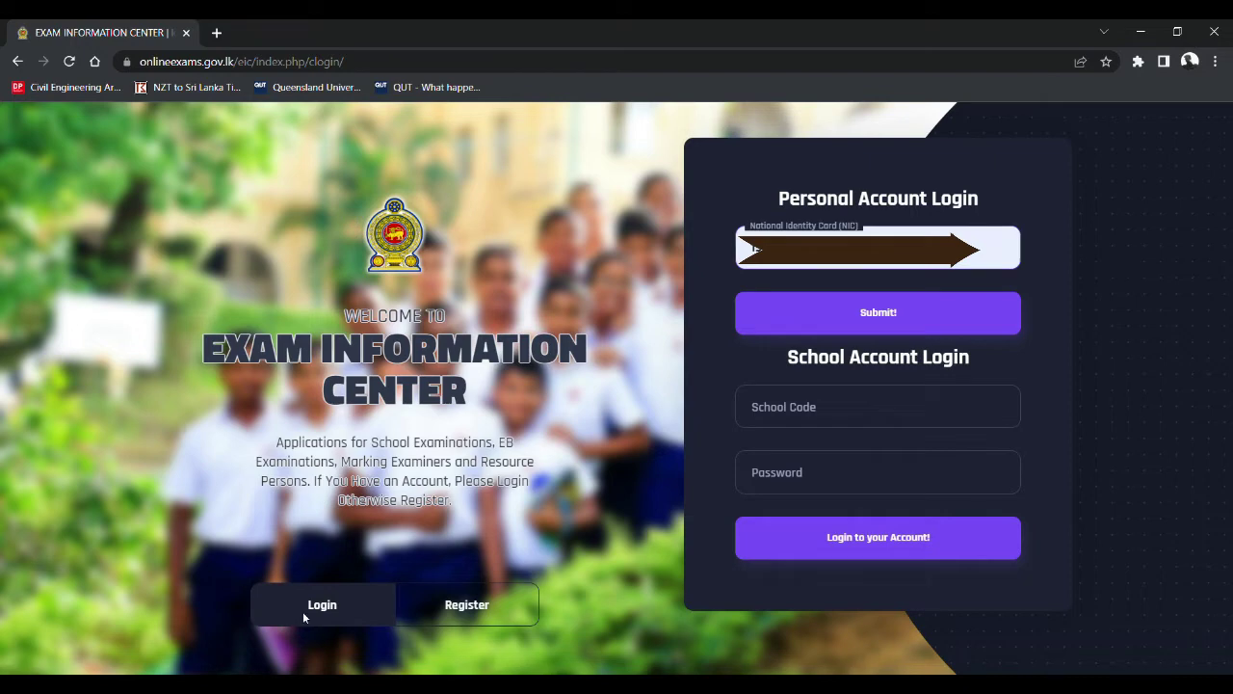
Log in to the personal account with the national identity card number and one-time password, and dismiss the welcome message.
left_click(891, 323)
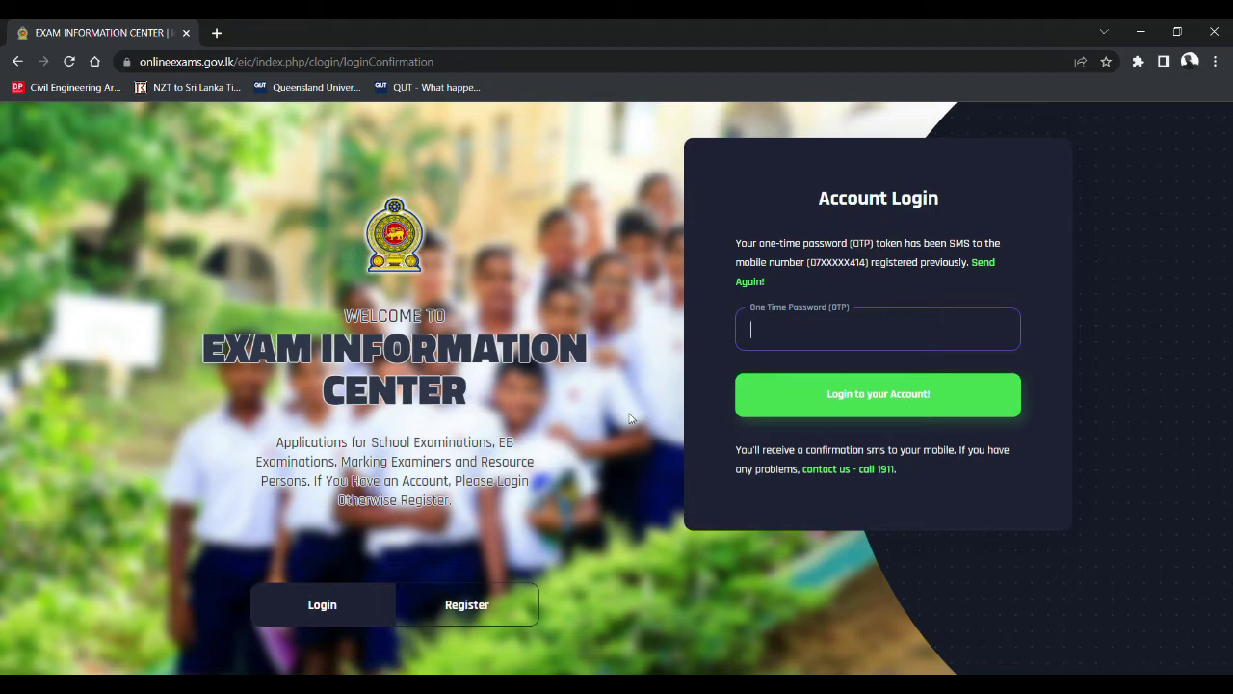
key("ctrl+v")
left_click(864, 391)
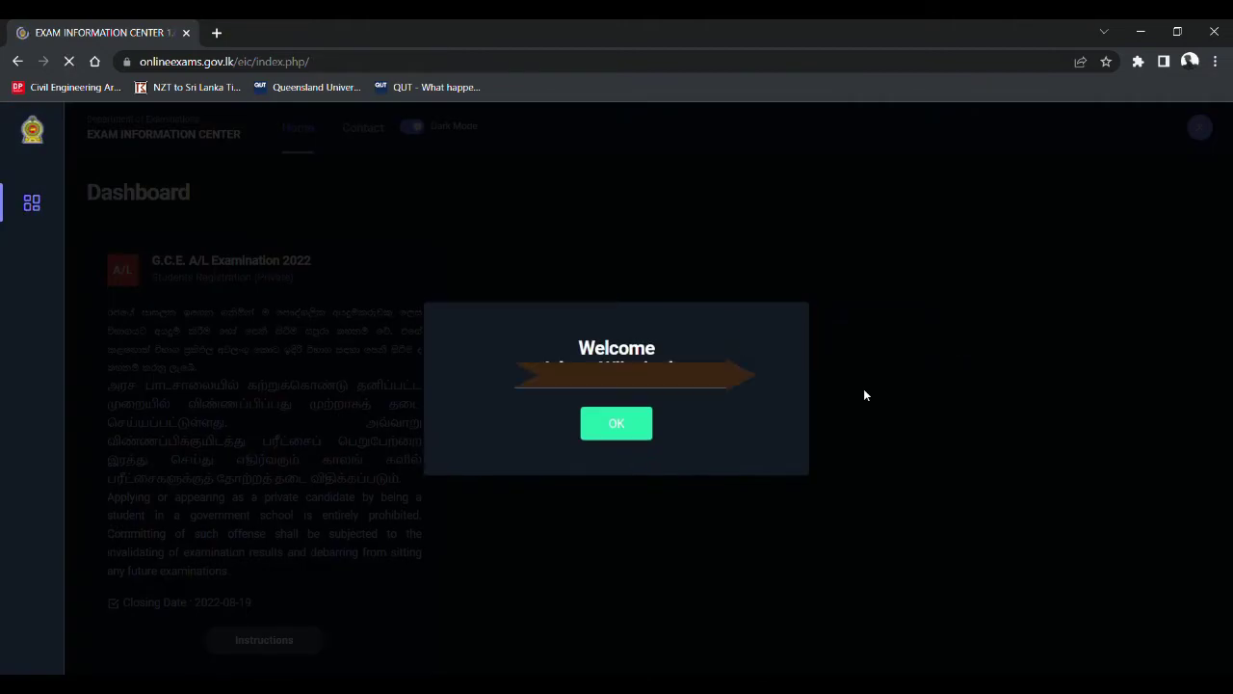
left_click(618, 424)
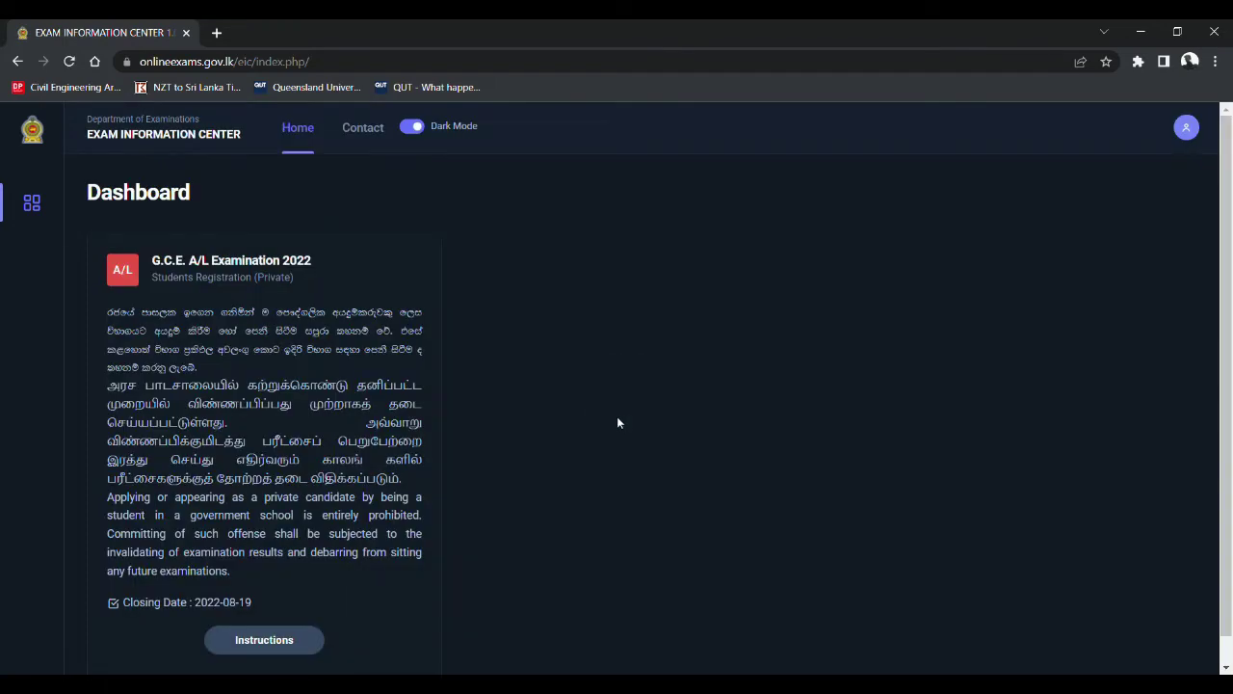
Check the closing date of the G.C.E. A/L Examination 2022 private registration, then go through its instructions to the application form.
scroll(572, 430, "down", 1)
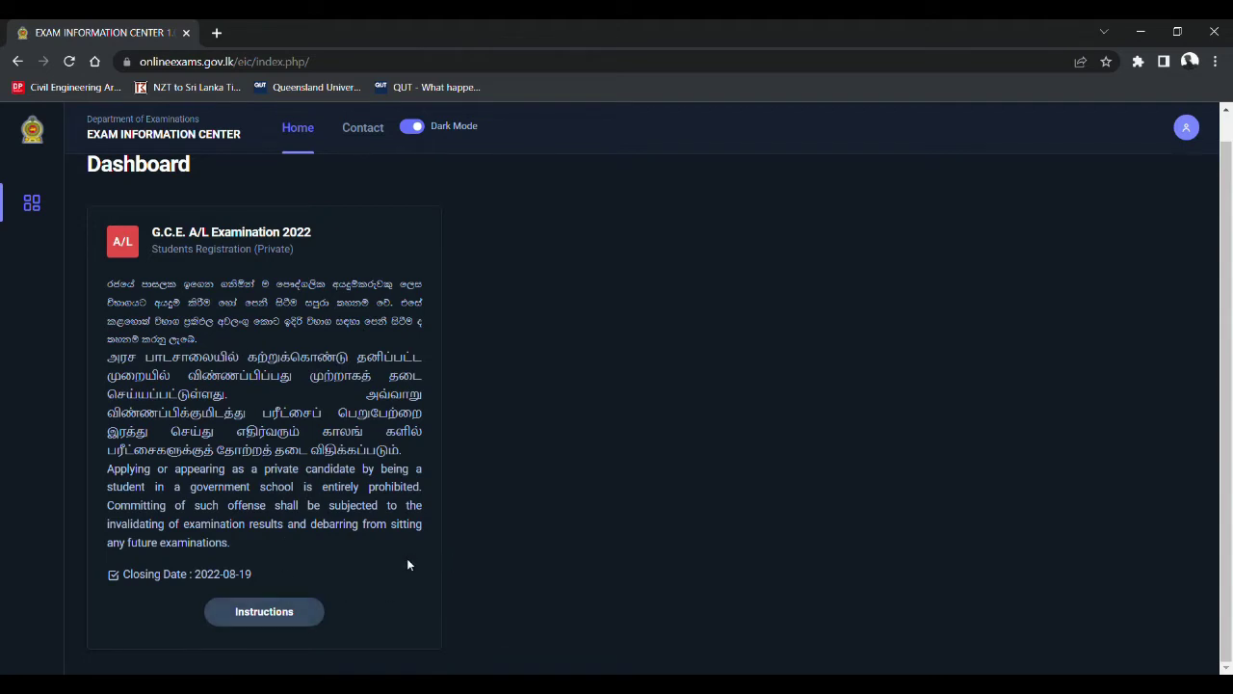
left_click_drag(256, 574, 199, 574)
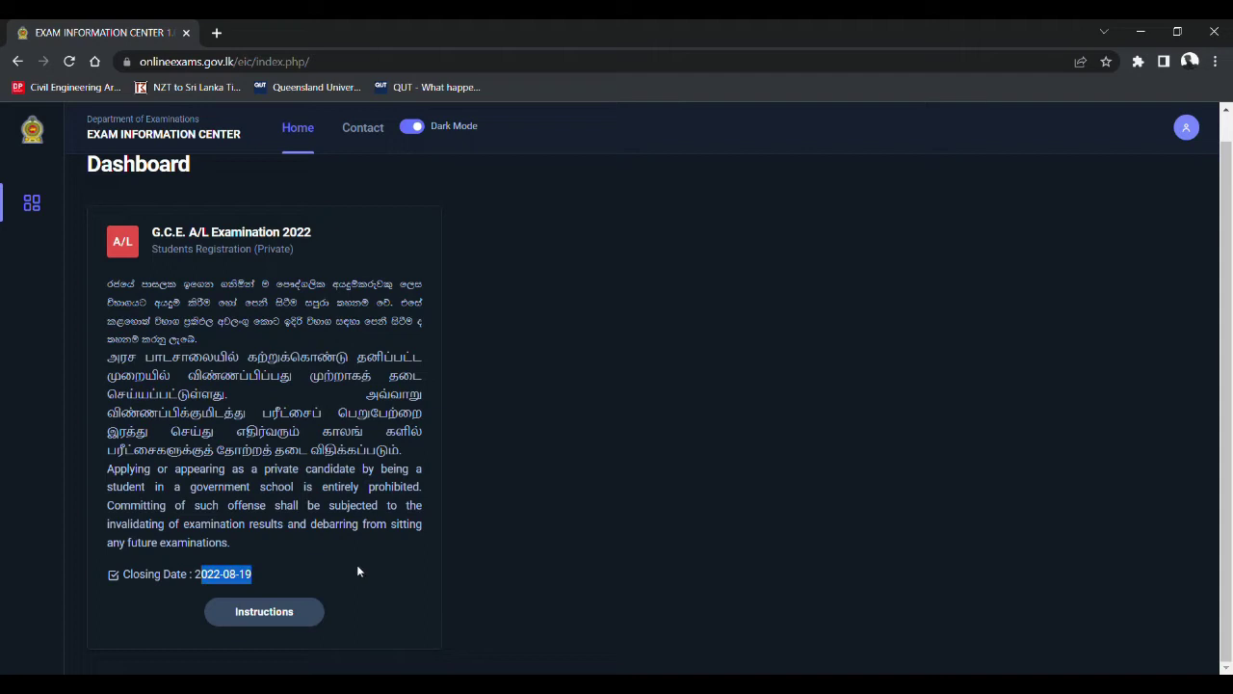
left_click(357, 571)
left_click(287, 611)
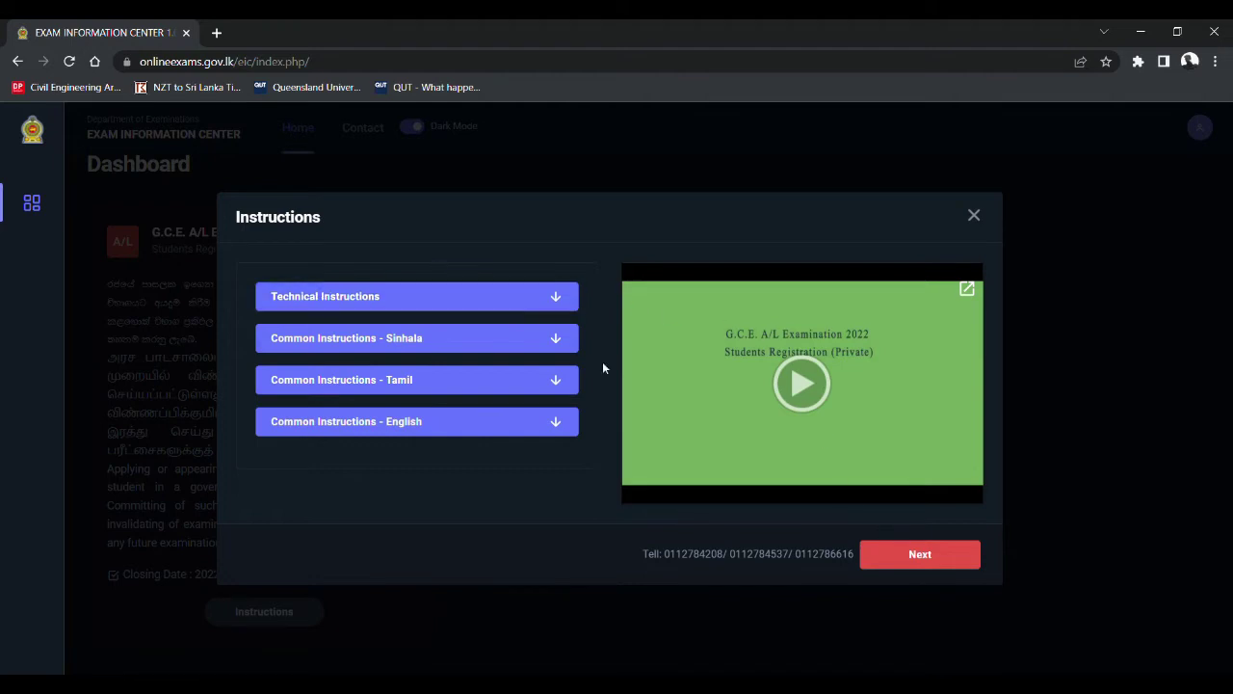
left_click(947, 561)
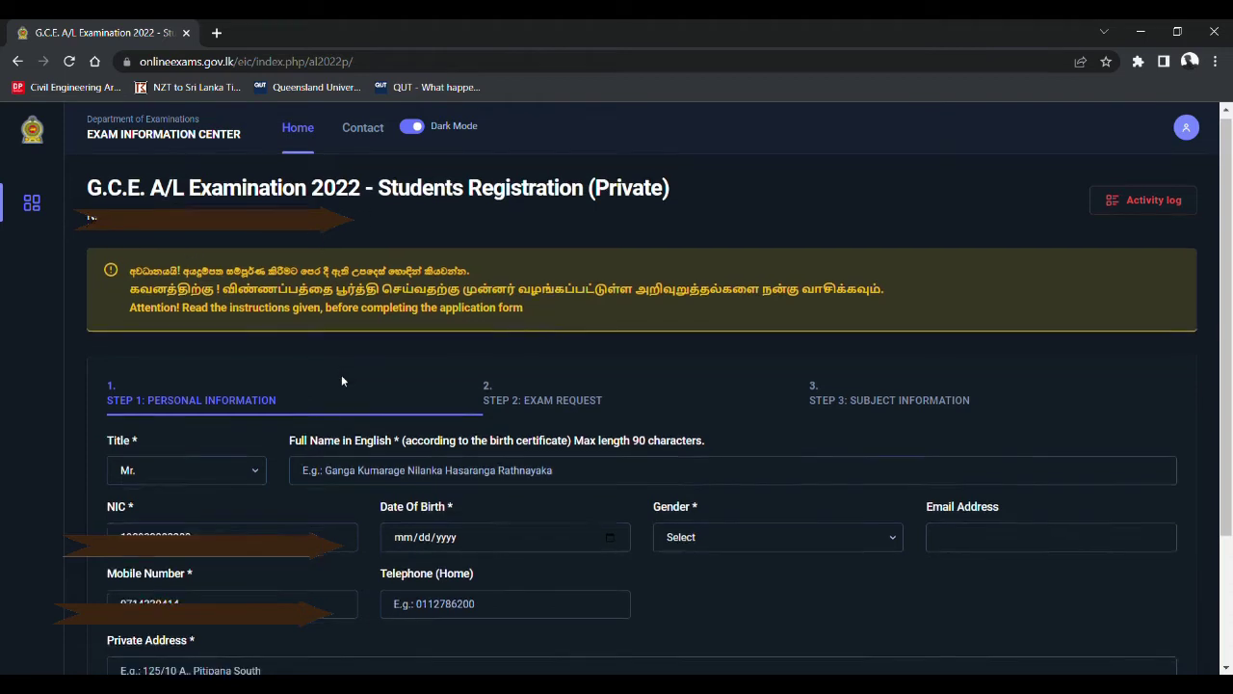
Fill in the applicant's full name, date of birth, email and private address, and set the gender to Male.
scroll(254, 295, "down", 2)
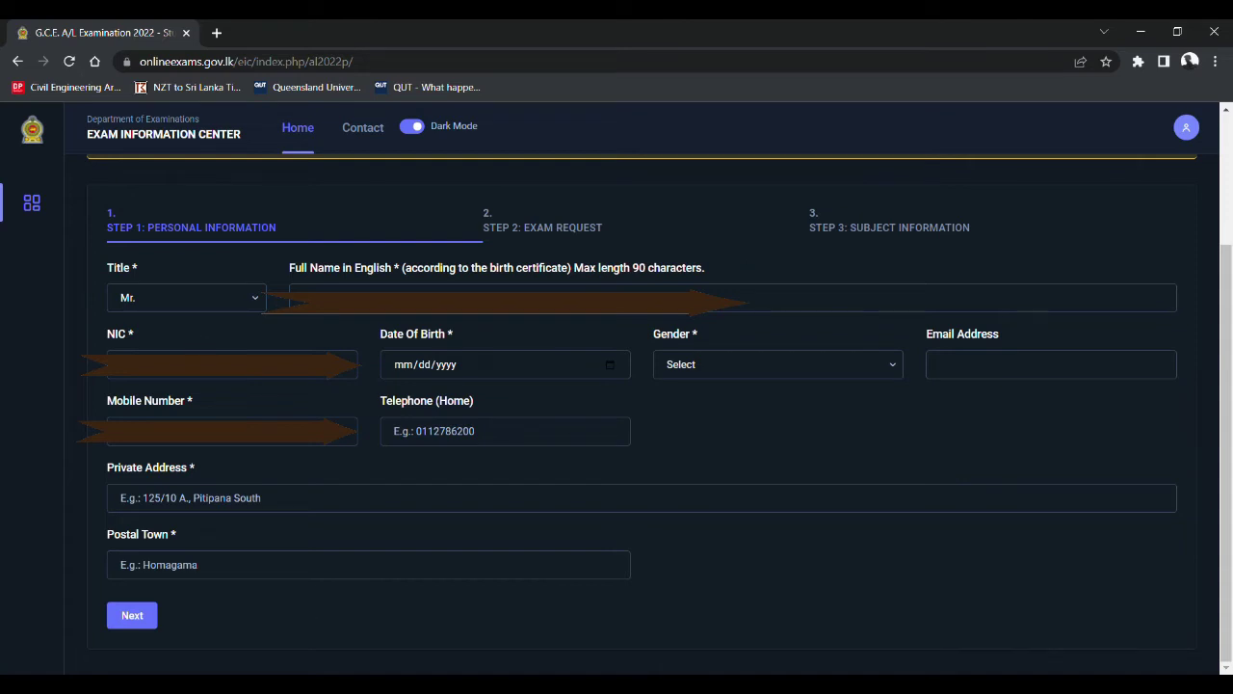
left_click(488, 364)
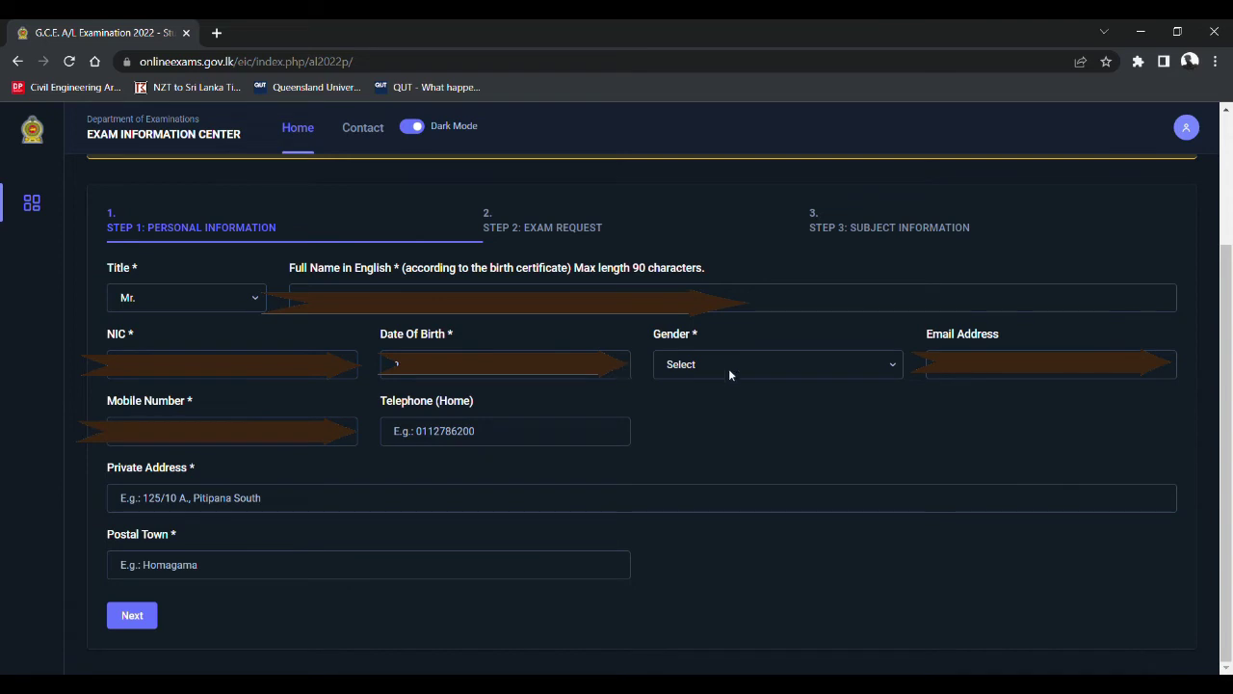
left_click(817, 371)
left_click(821, 395)
key("Tab")
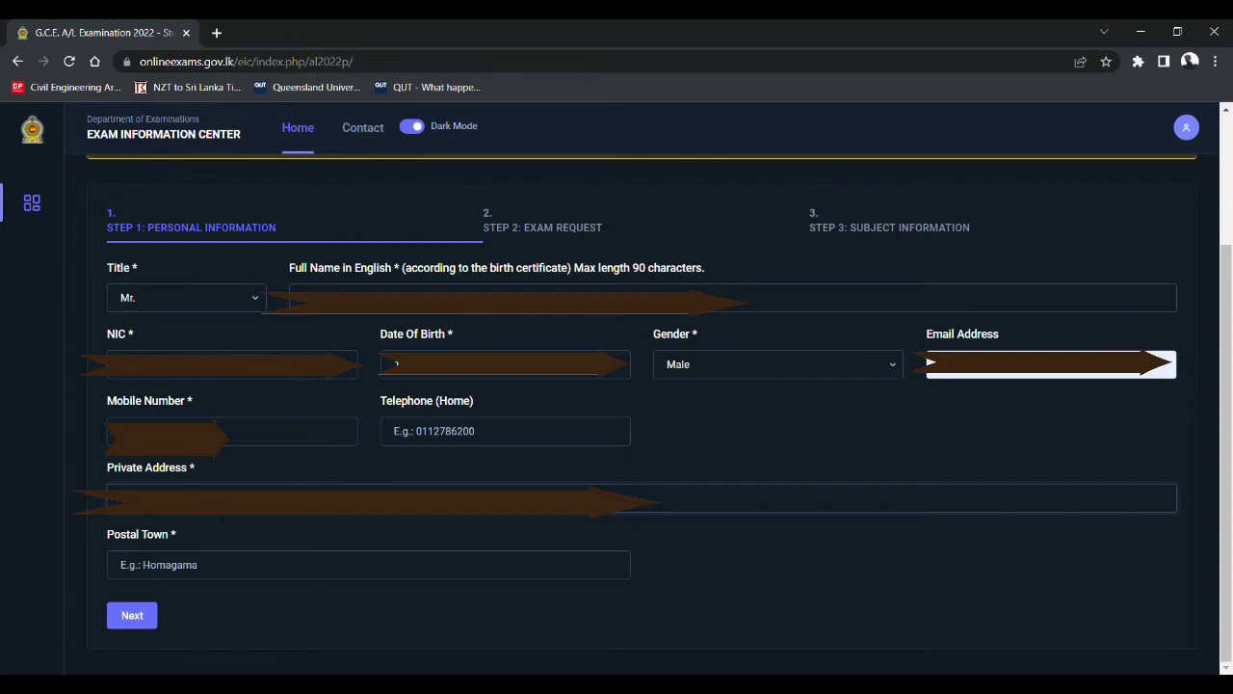
Enter the applicant's postal town and proceed to the Exam Request step.
left_click(181, 564)
key("ctrl+v")
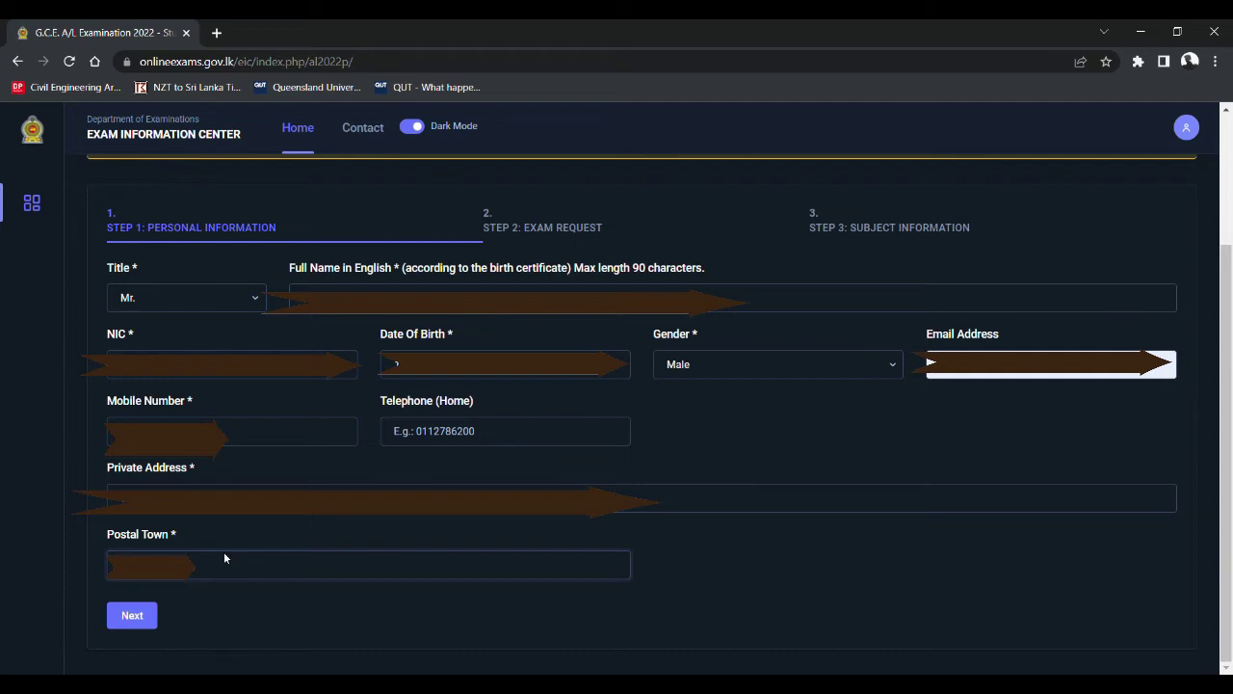
left_click(690, 583)
left_click(142, 617)
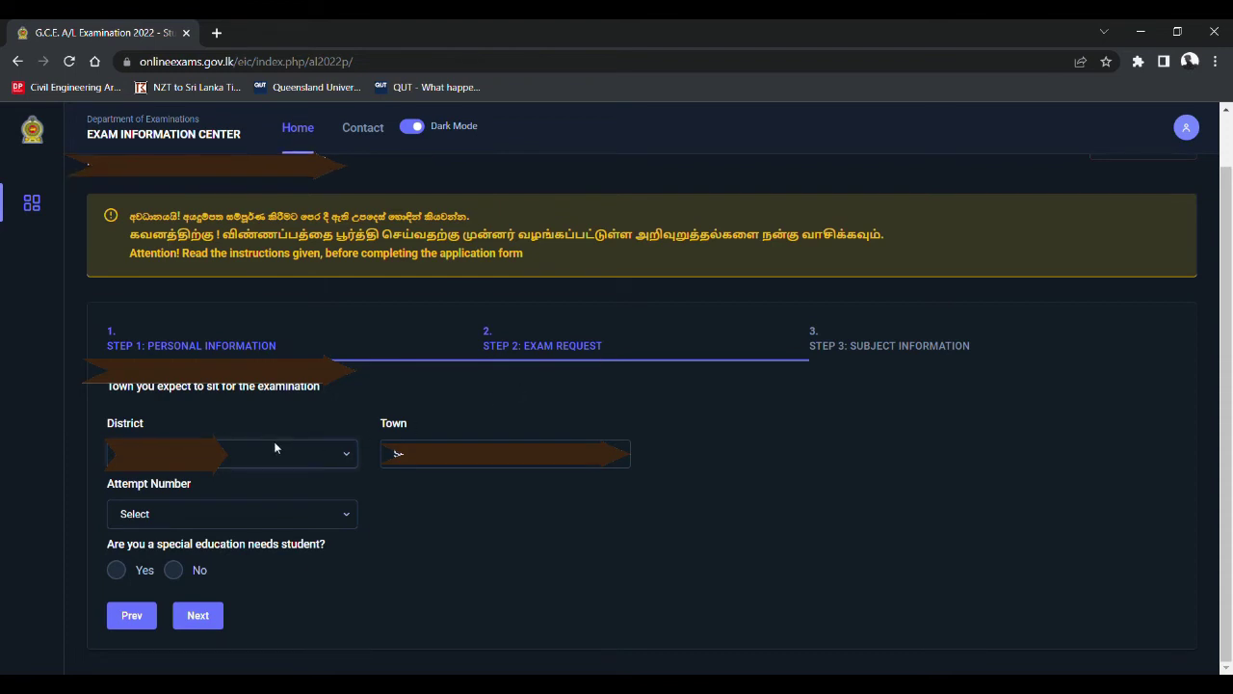
Set the examination district to KANDY, town to Teldeniya and attempt number to 2, and answer No to special education needs.
left_click(396, 453)
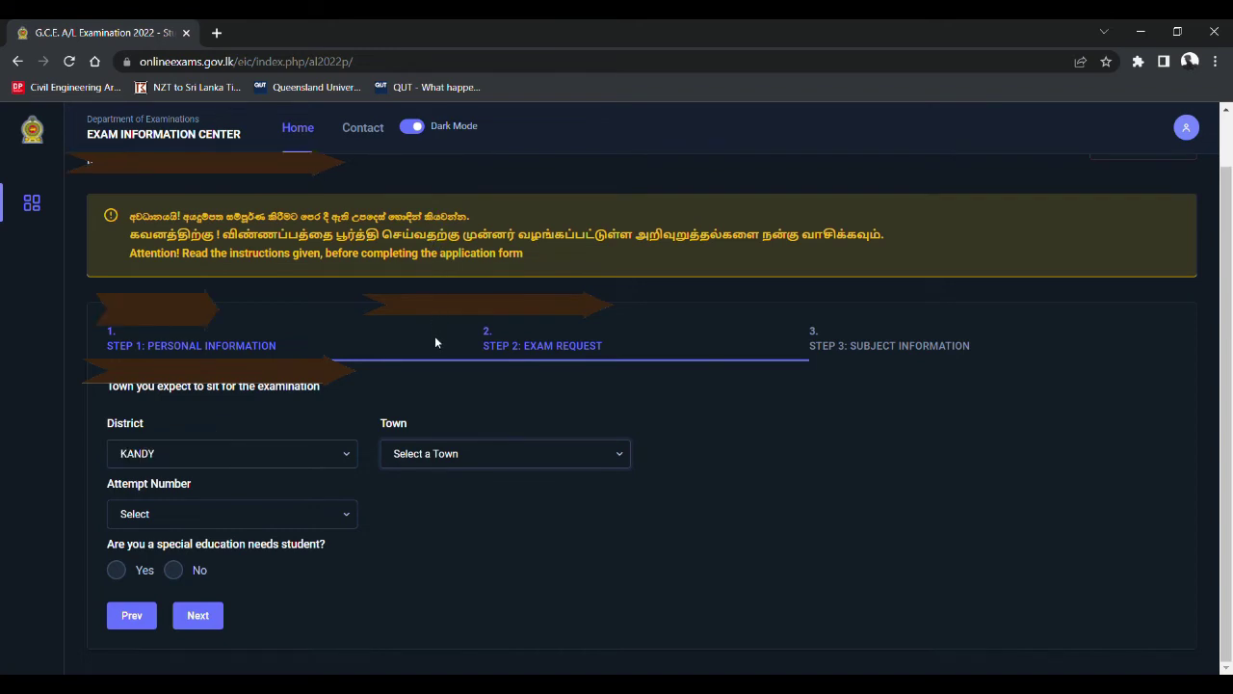
left_click(435, 409)
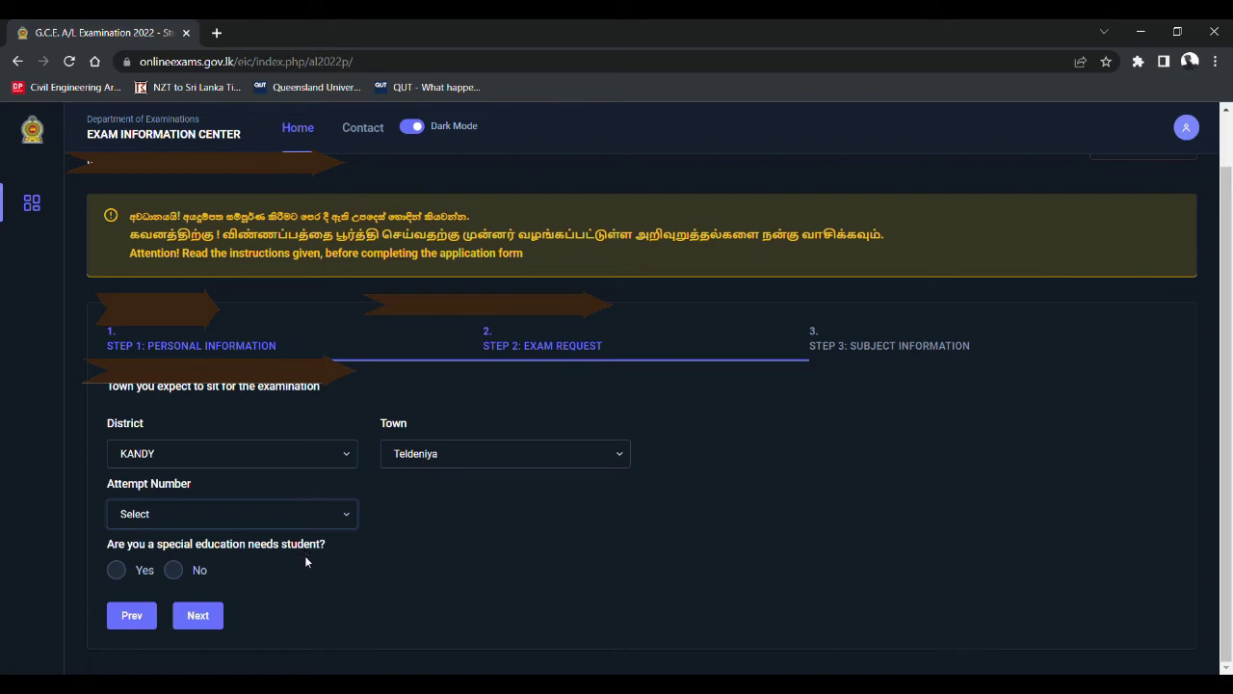
key("2")
left_click(176, 572)
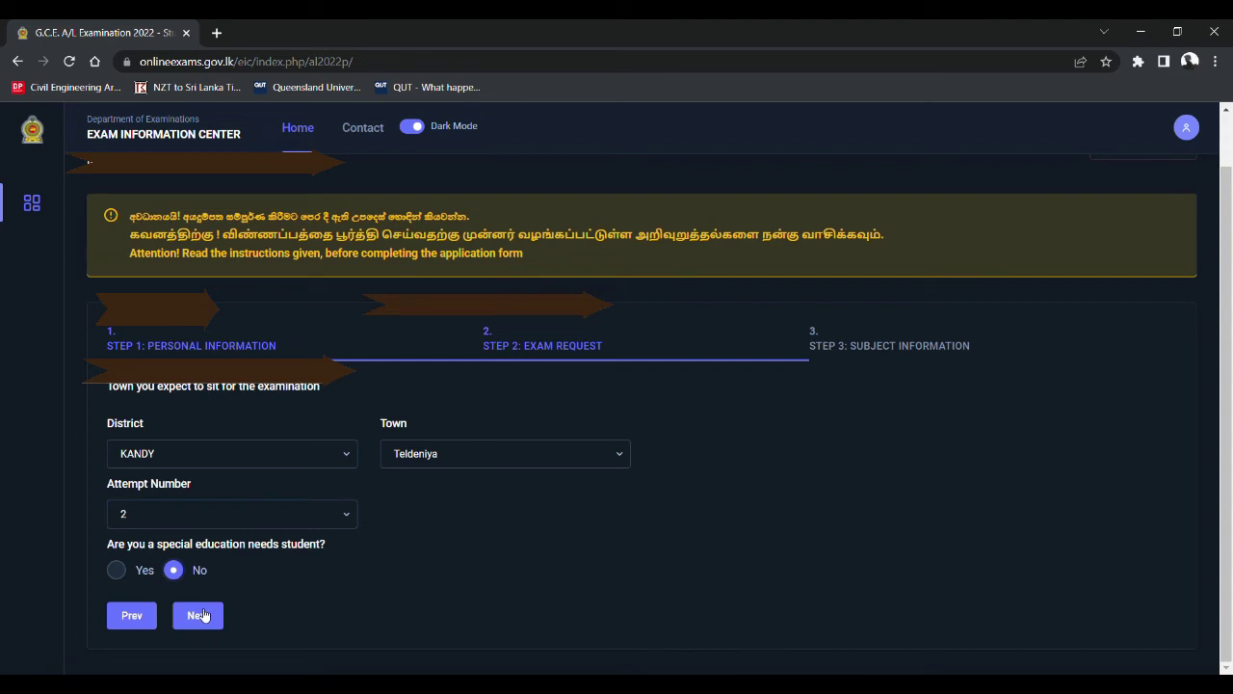
Change the special education needs answer to Yes, look over the disability fields, and proceed to the Subject Information step.
left_click(117, 569)
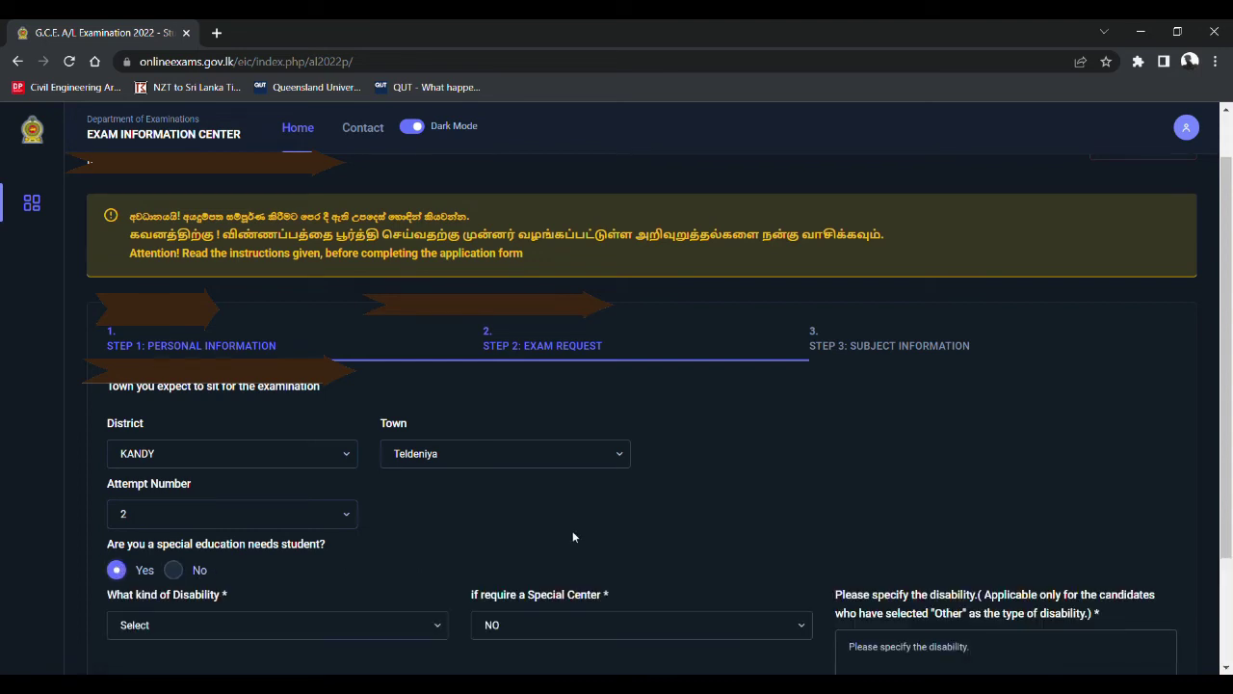
scroll(573, 531, "down", 2)
left_click(424, 483)
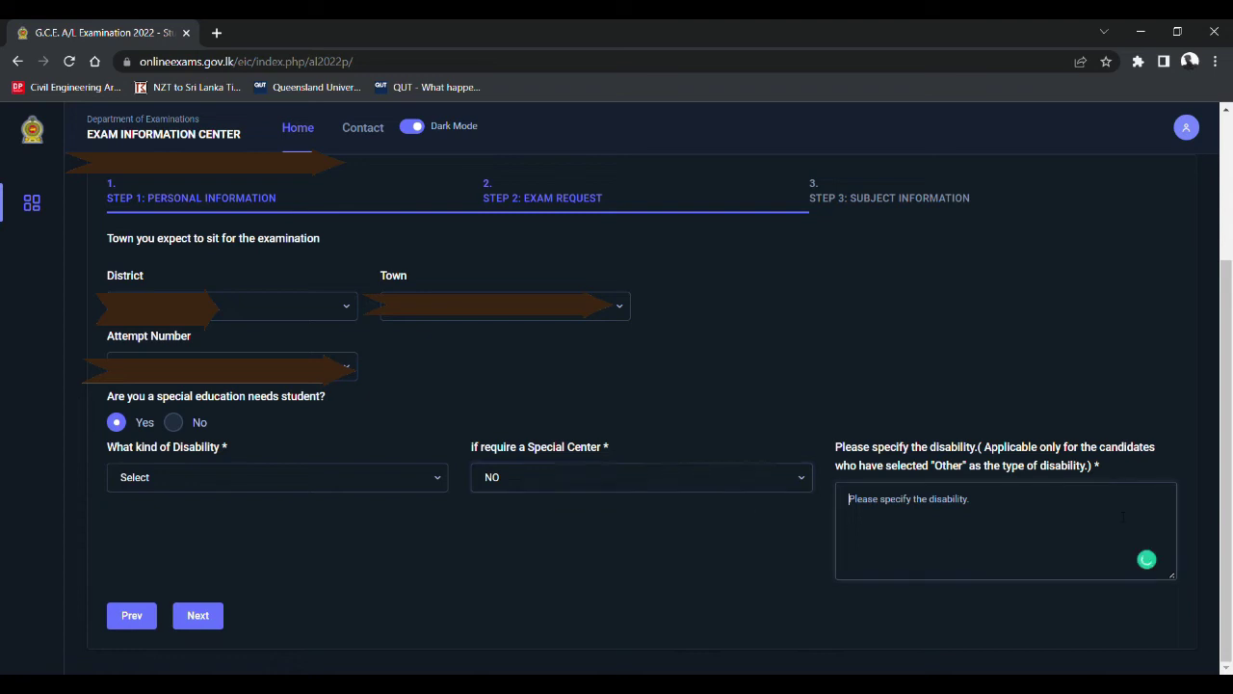
left_click(198, 615)
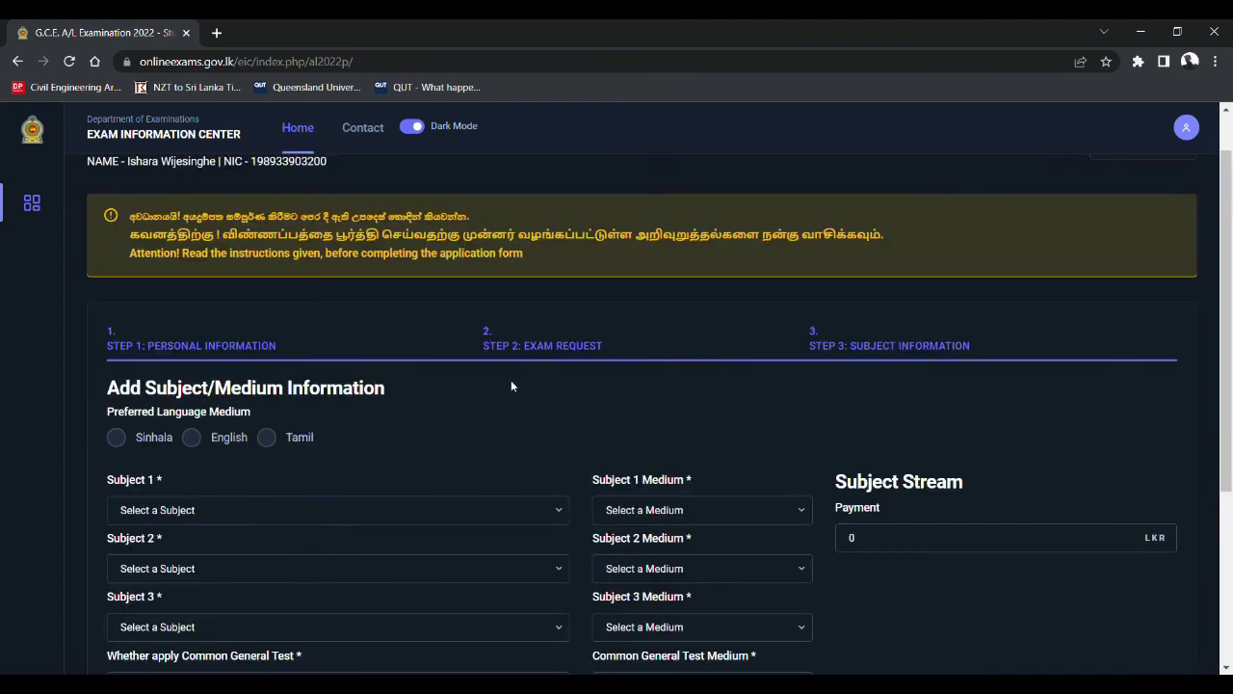
Choose English as the preferred language medium.
scroll(558, 394, "down", 3)
scroll(216, 299, "up", 1)
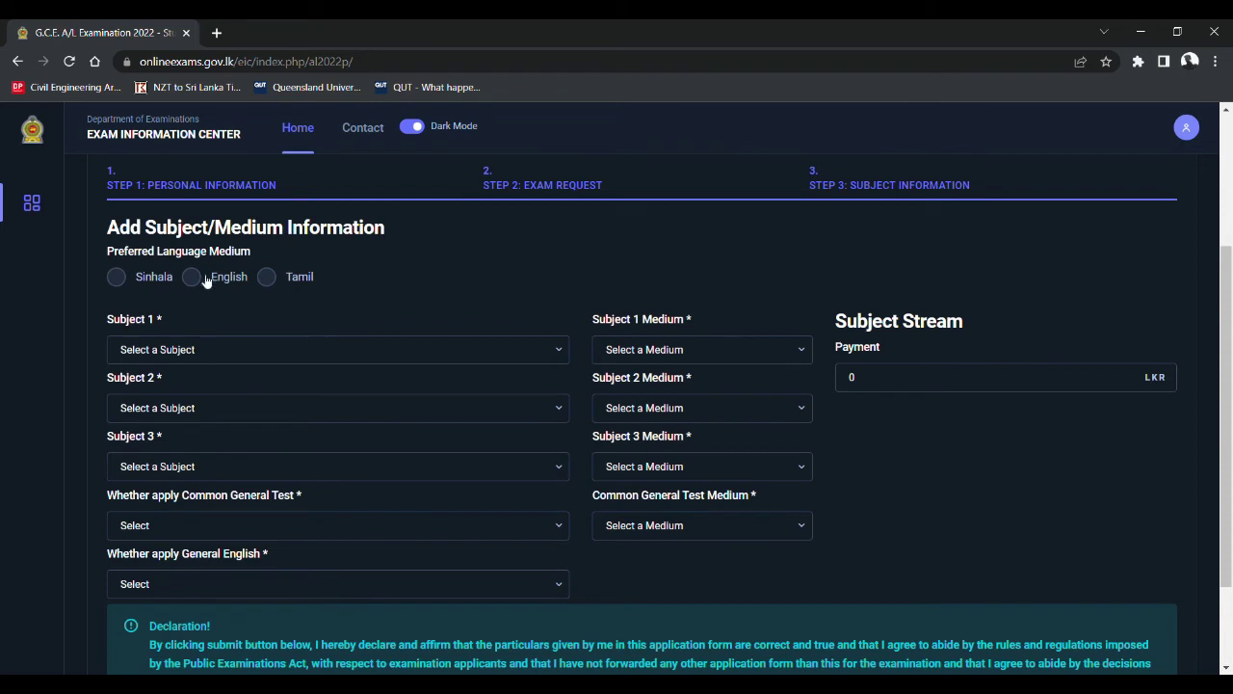
left_click(193, 278)
Select (1) Physics as Subject 1, (2) Chemistry as Subject 2 and (7) Mathematics as Subject 3.
scroll(326, 284, "down", 1)
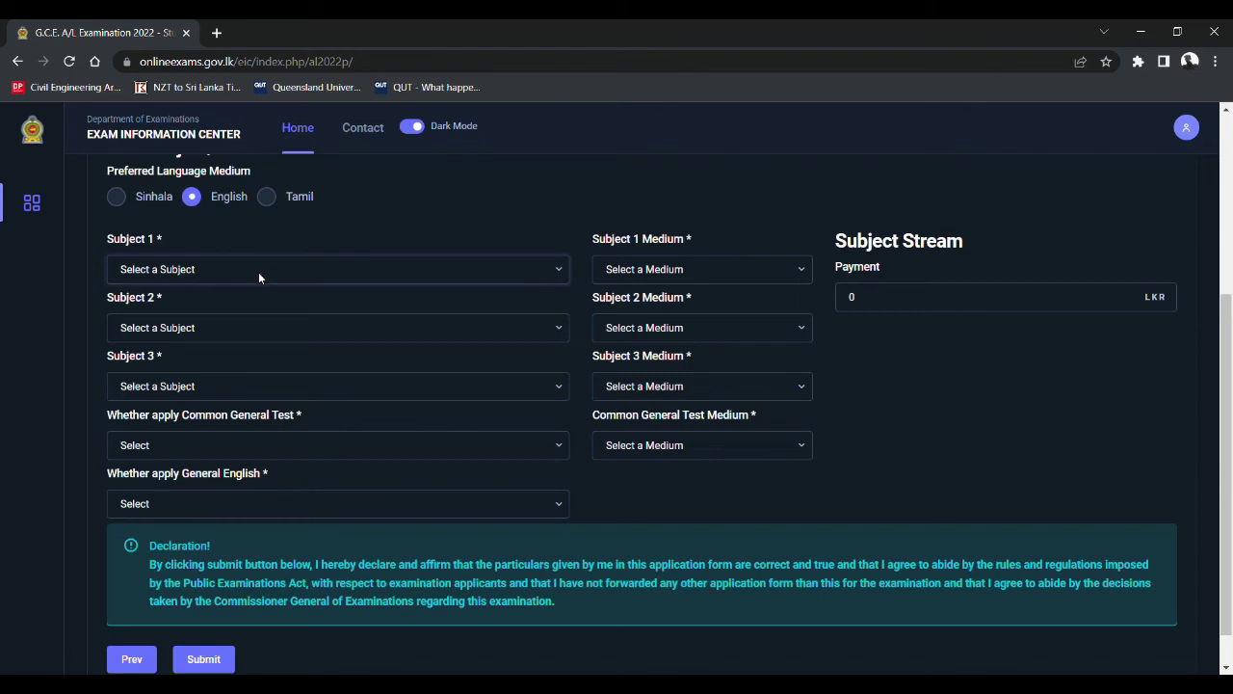
left_click(260, 300)
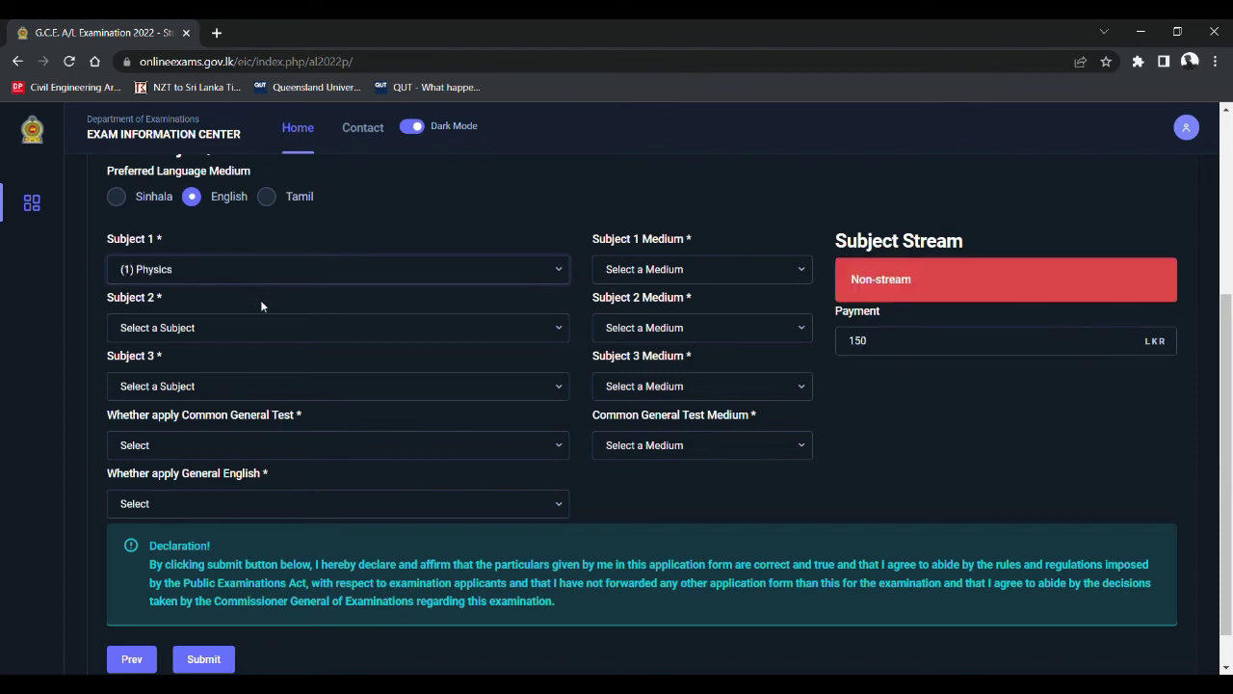
left_click(266, 326)
left_click(268, 383)
left_click(263, 387)
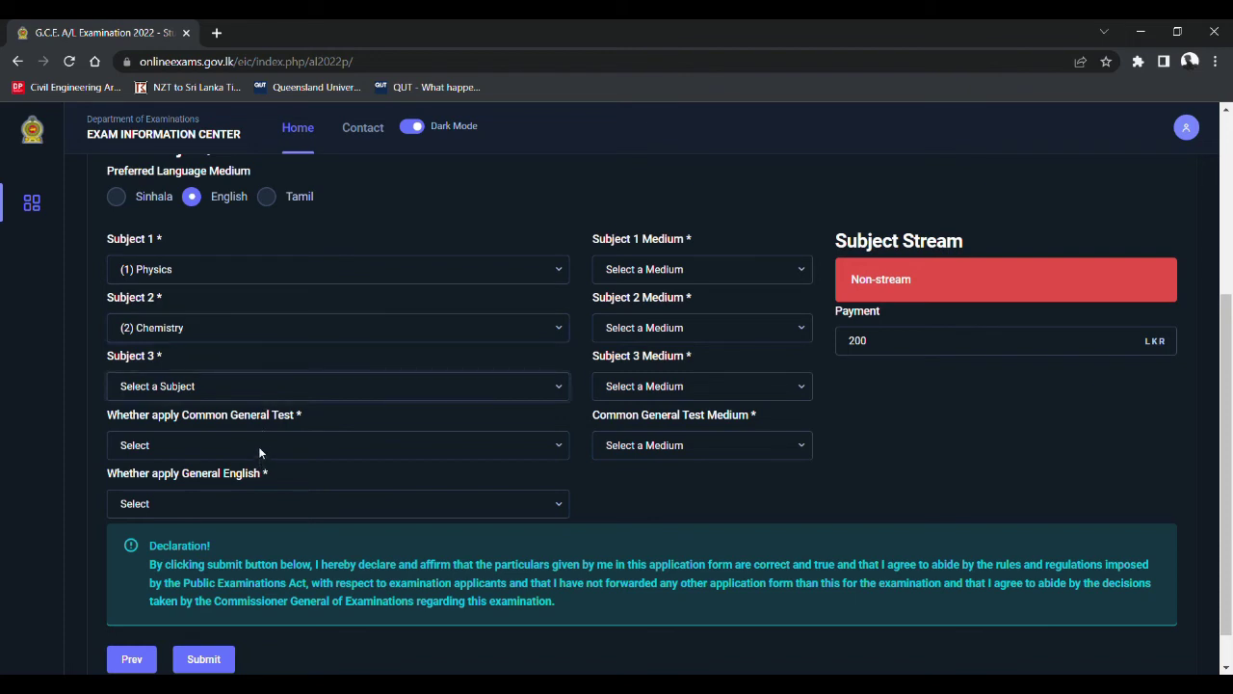
left_click(259, 450)
scroll(300, 380, "down", 1)
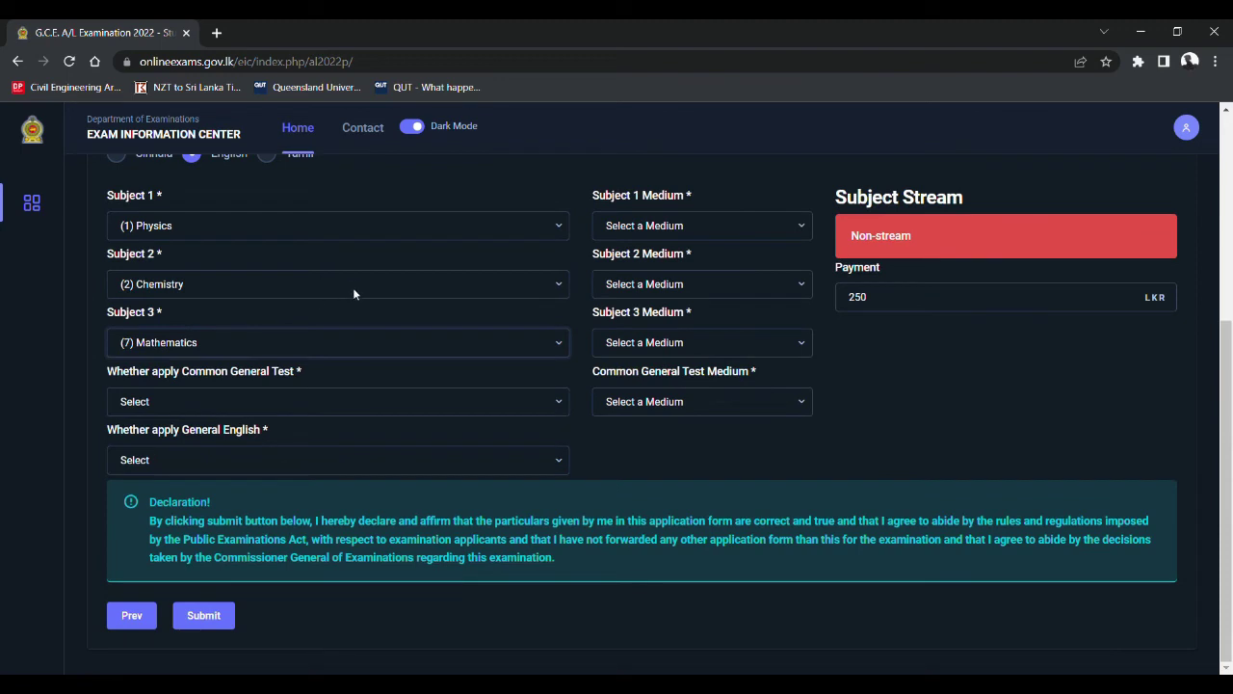
Apply for both the Common General Test and General English by setting each to Yes.
left_click(212, 391)
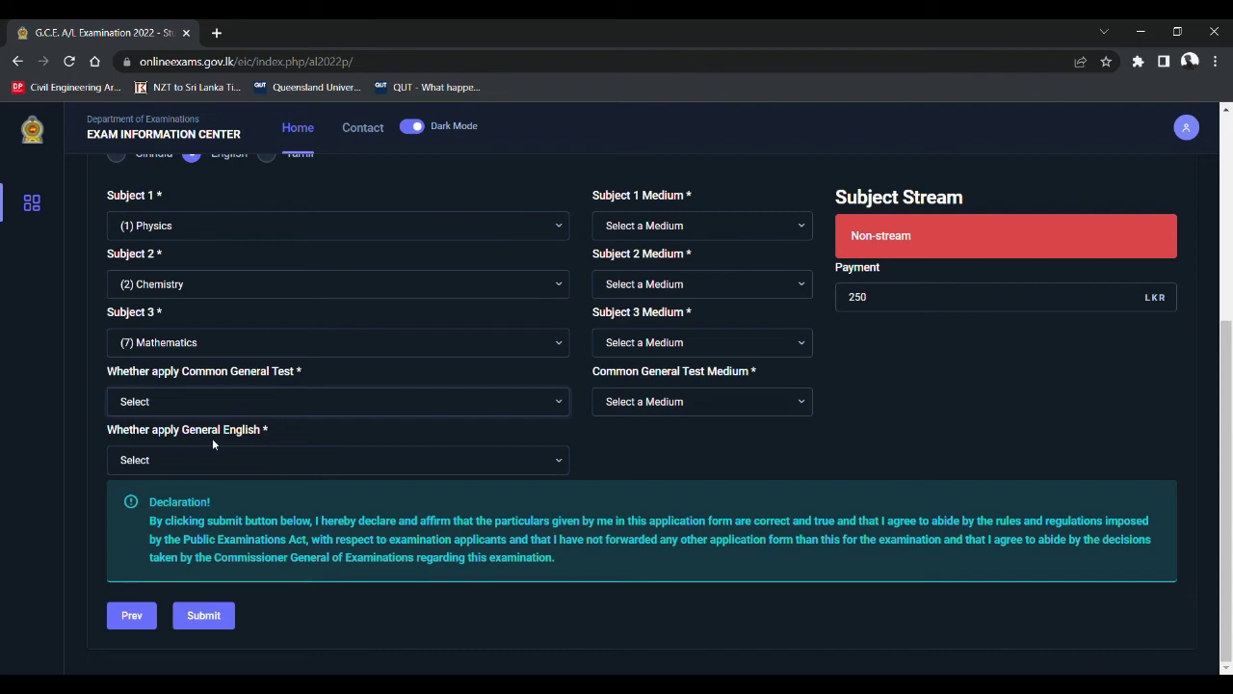
left_click(212, 438)
left_click(323, 460)
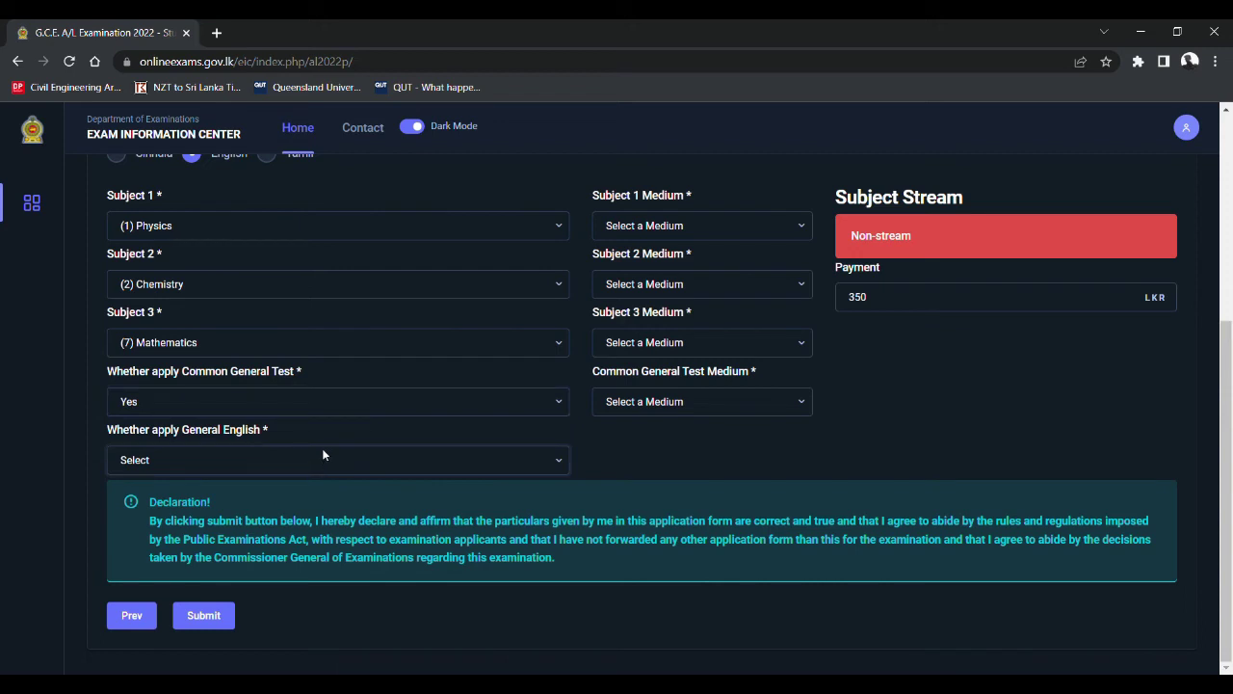
left_click(302, 496)
Set the medium to English for all three subjects and the Common General Test.
scroll(675, 423, "up", 1)
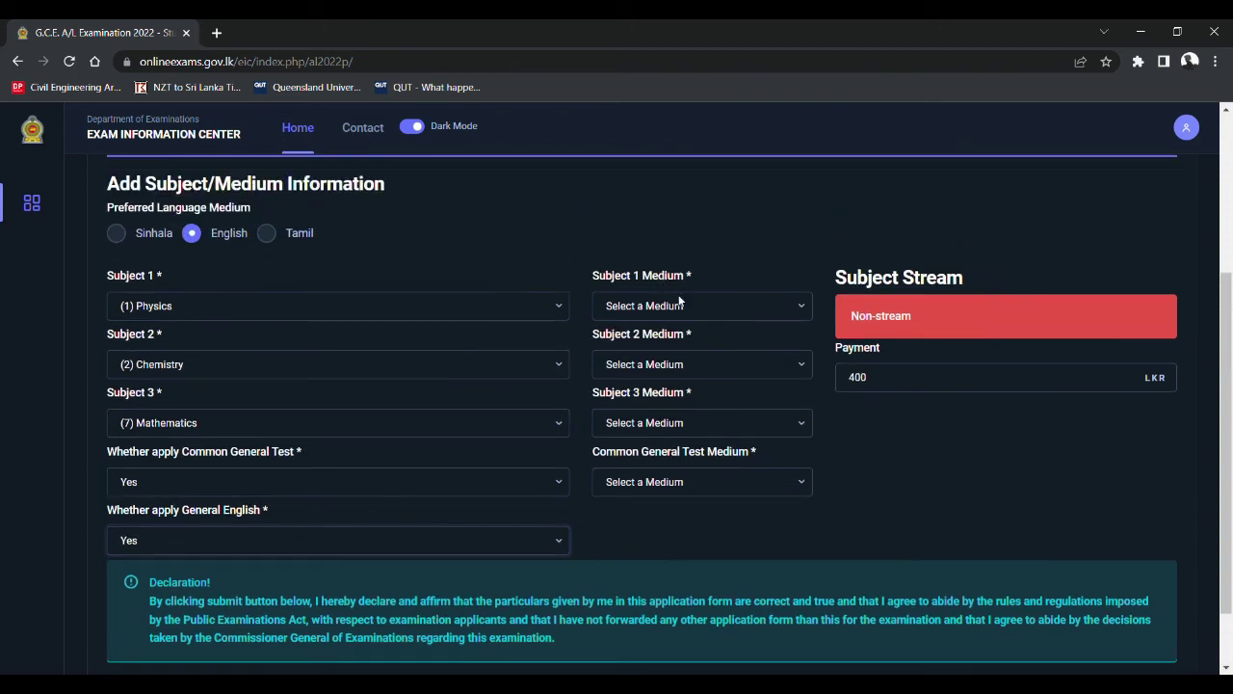
left_click(717, 307)
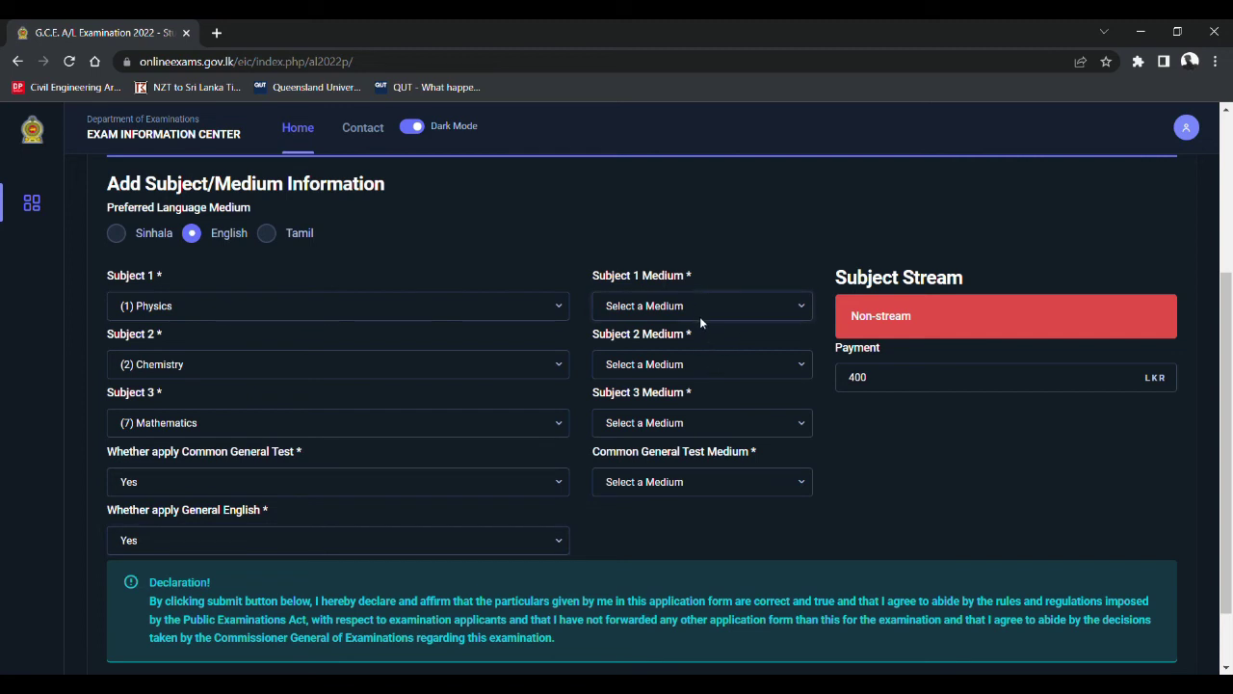
left_click(703, 364)
left_click(697, 393)
left_click(690, 422)
left_click(694, 449)
left_click(687, 480)
left_click(682, 498)
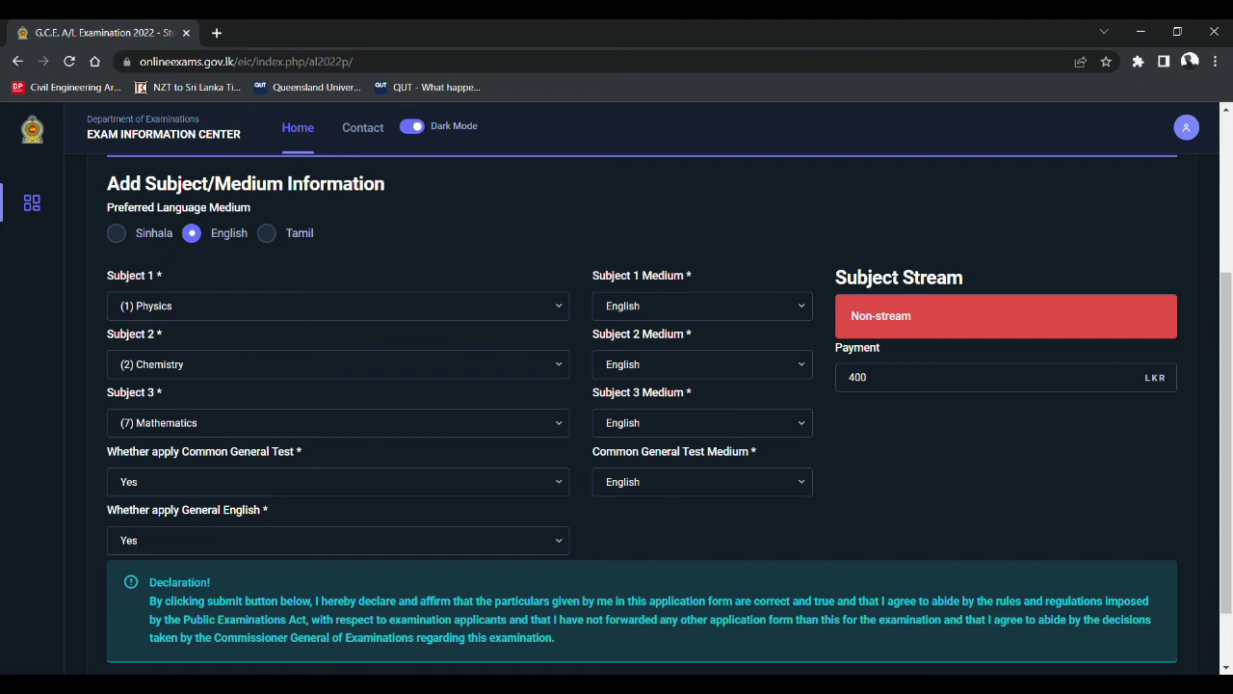
Switch Subject 3 between (10) Combined Mathematics and (7) Mathematics to compare the subject streams, ending on Combined Mathematics.
left_click(364, 438)
scroll(364, 437, "down", 1)
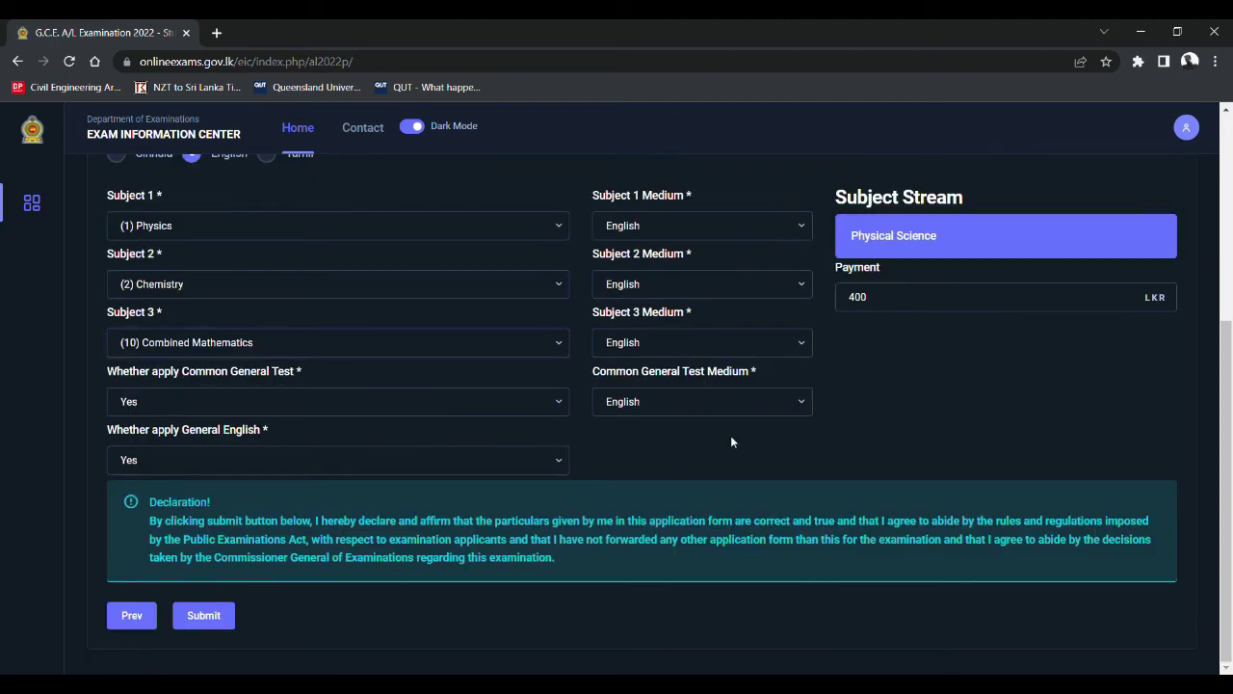
scroll(962, 402, "up", 1)
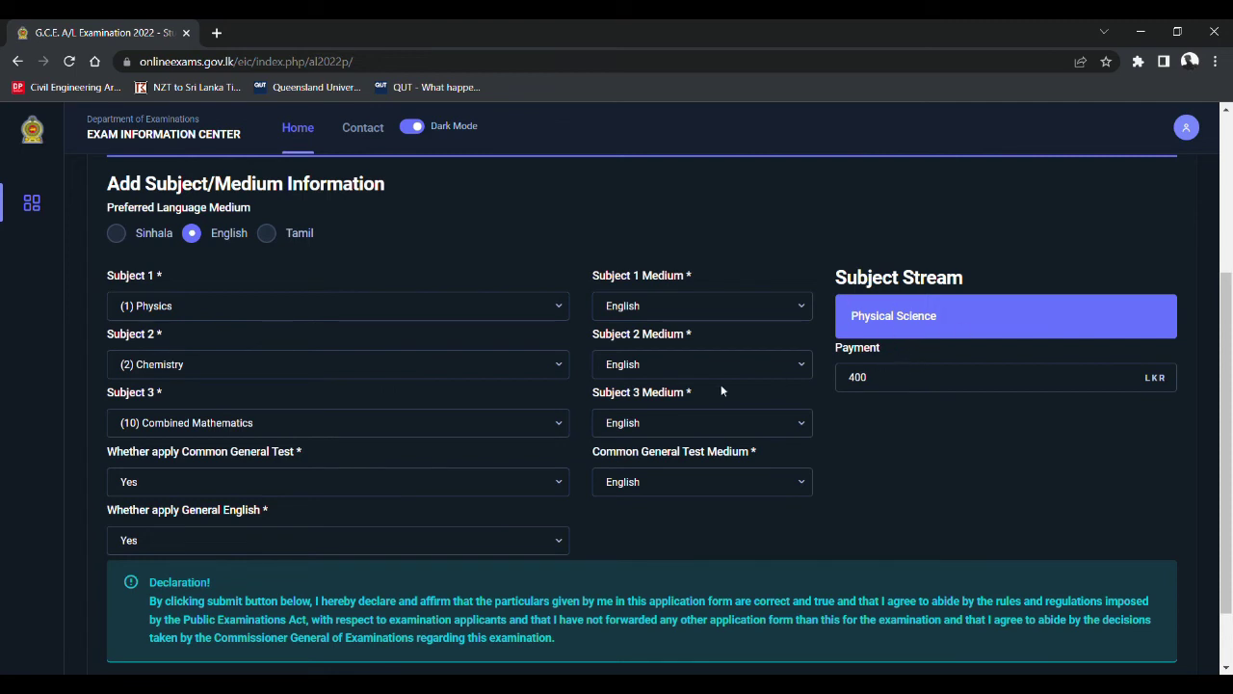
key("Up")
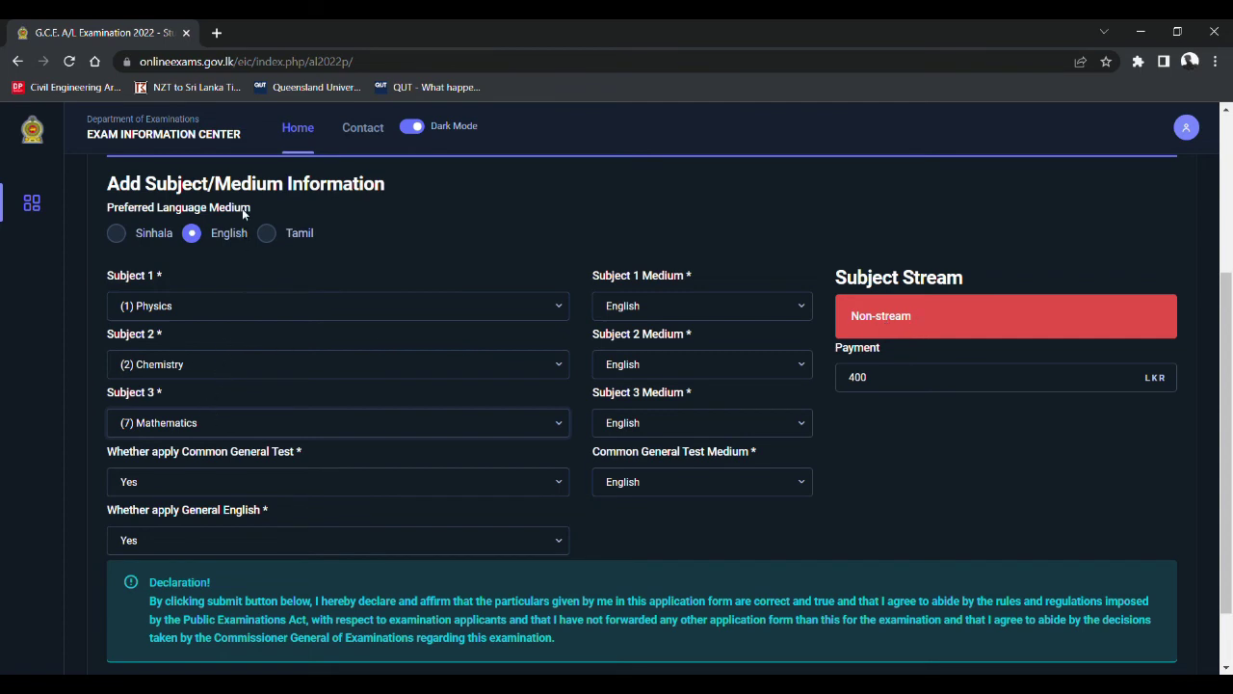
key("Down")
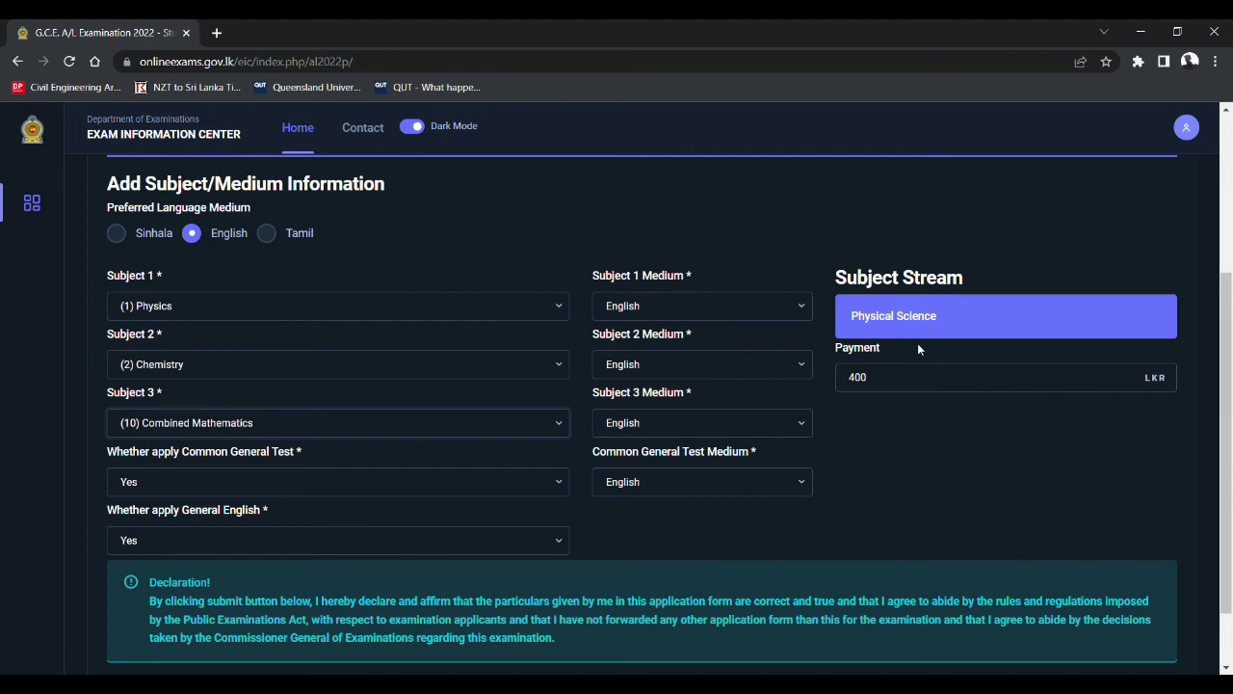
Change Subject 1 to (9) Biology and Subject 3 to (1) Physics.
left_click(254, 291)
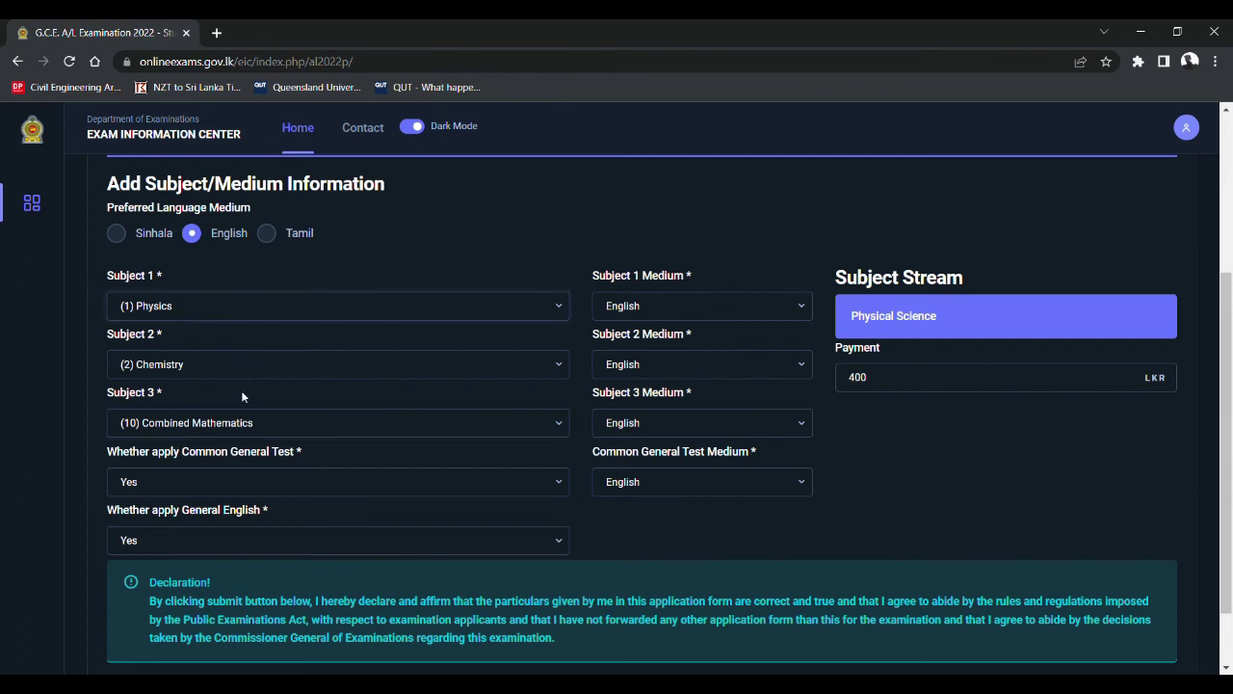
key("Down")
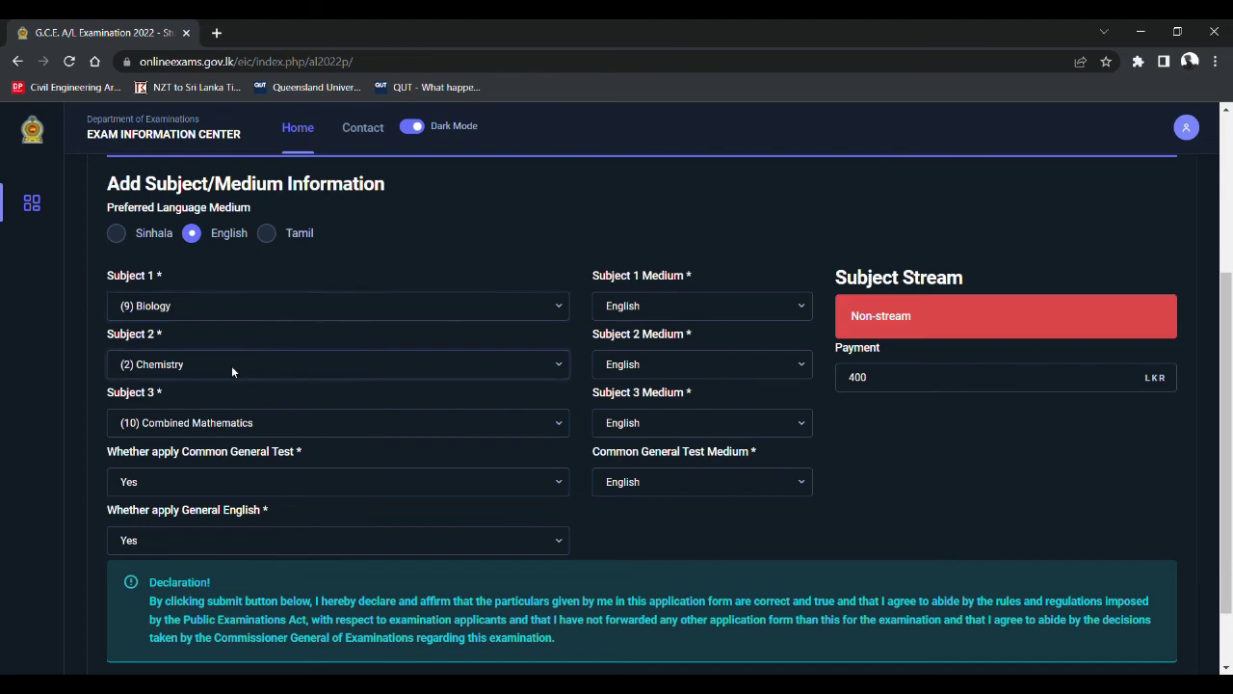
left_click(212, 427)
left_click(194, 165)
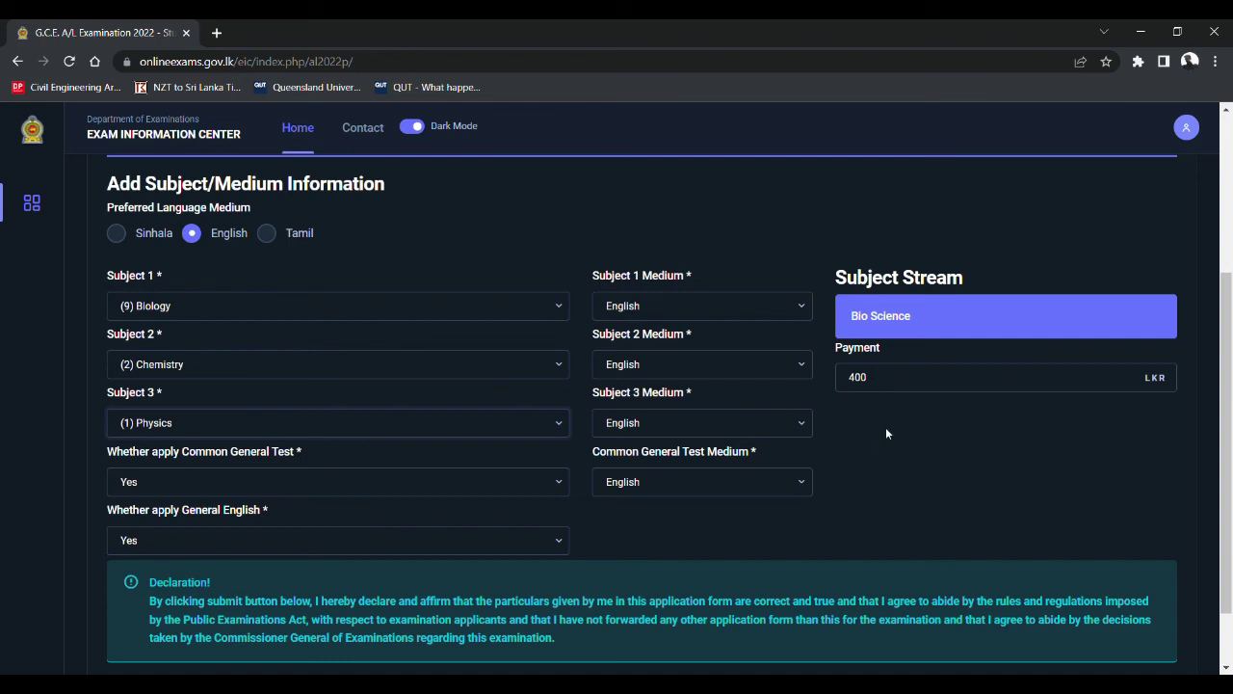
Clear the chosen subjects by resetting Subject 1, Subject 2 and Subject 3 to Select a Subject.
scroll(880, 423, "down", 1)
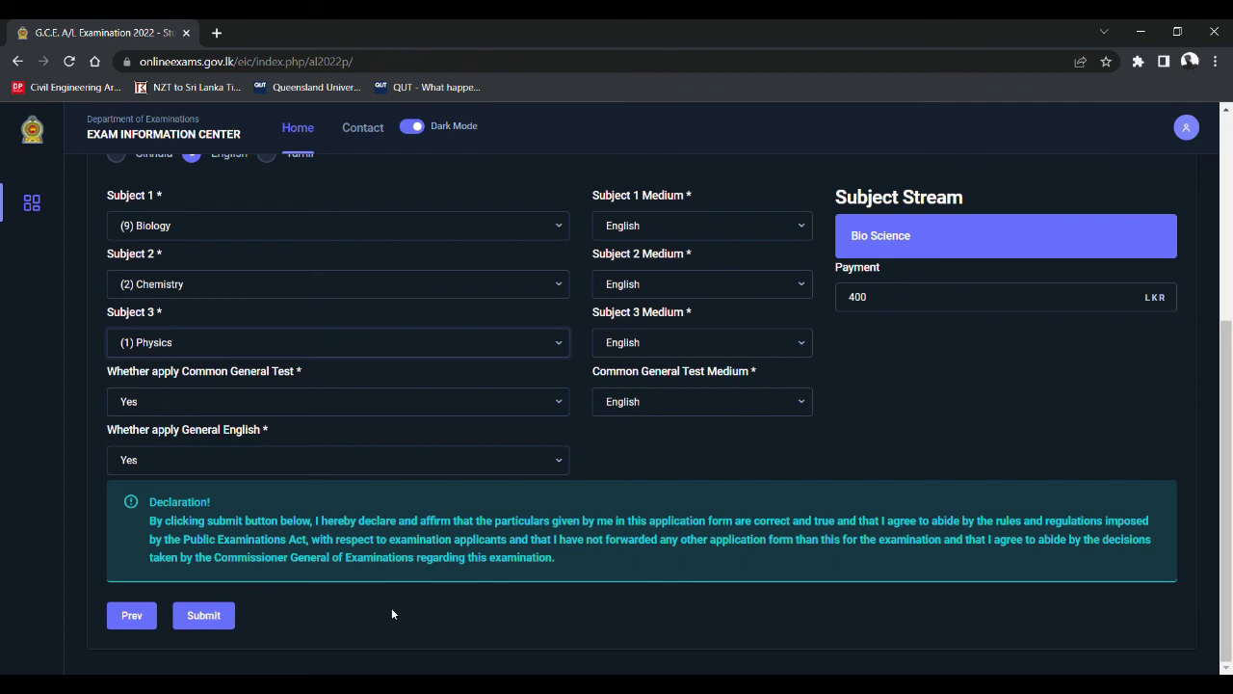
scroll(1022, 424, "up", 1)
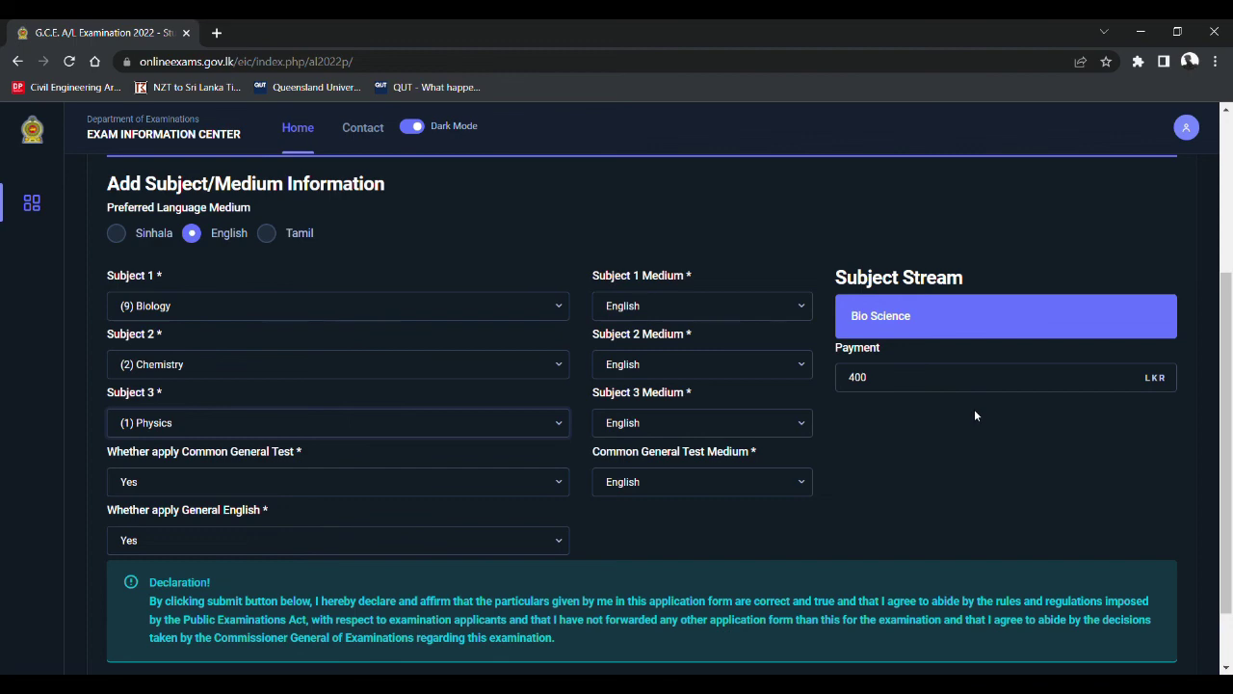
scroll(940, 410, "up", 3)
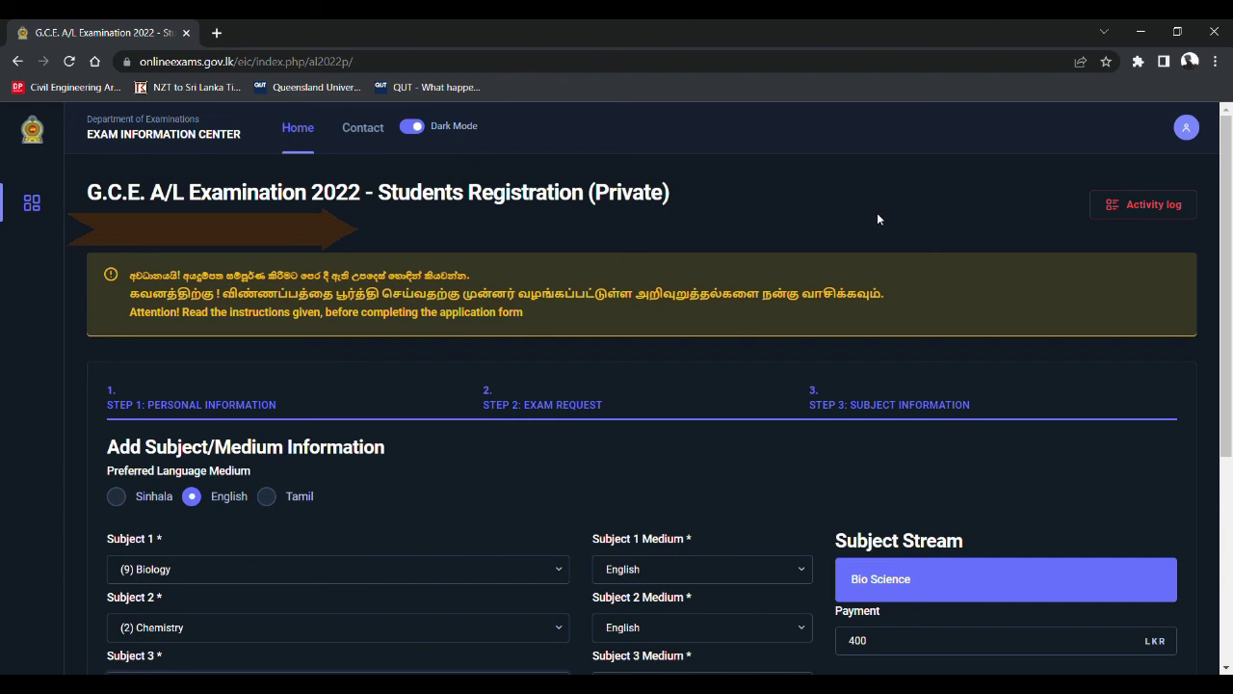
scroll(550, 298, "down", 4)
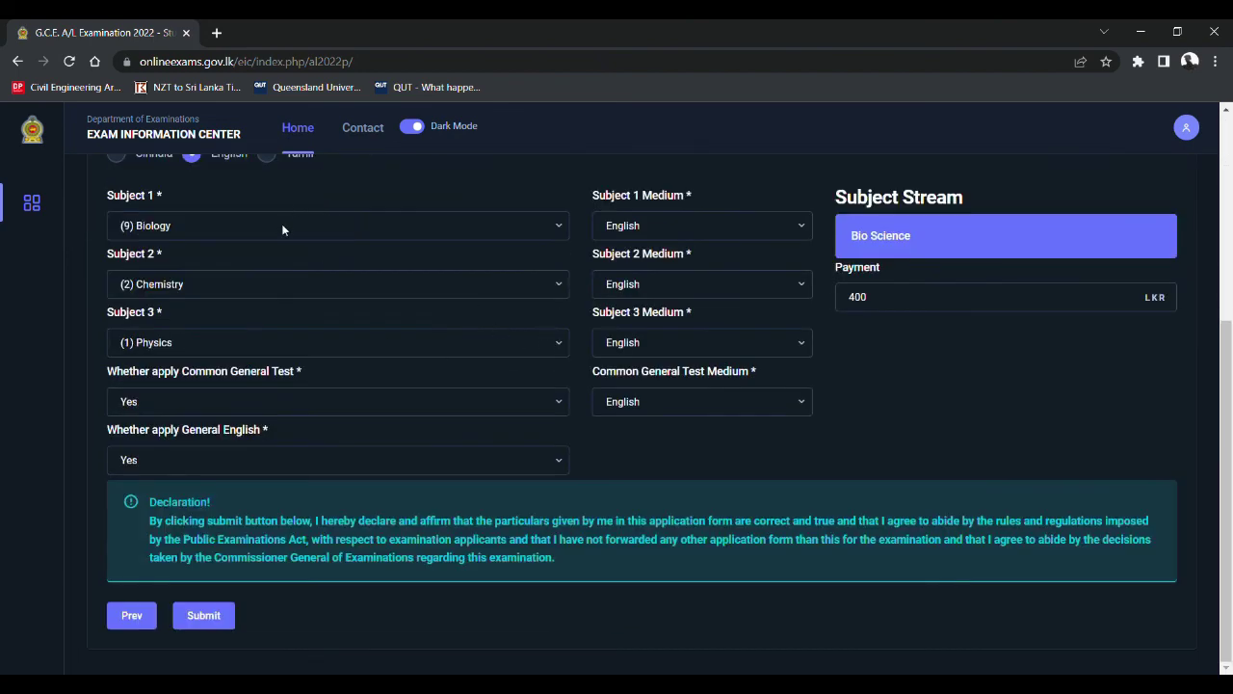
left_click(267, 236)
left_click(266, 247)
left_click(256, 306)
left_click(258, 342)
left_click(250, 373)
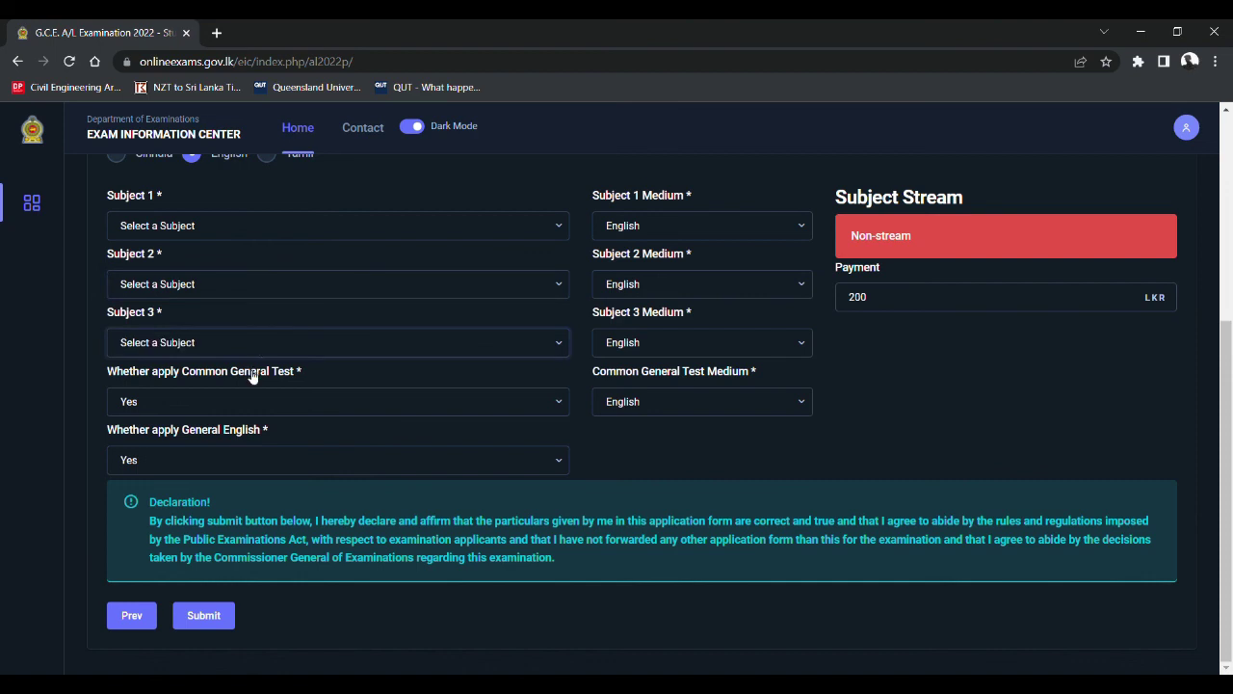
Reset the Common General Test choice to Select and clear the General English choice as well.
left_click(244, 399)
left_click(235, 425)
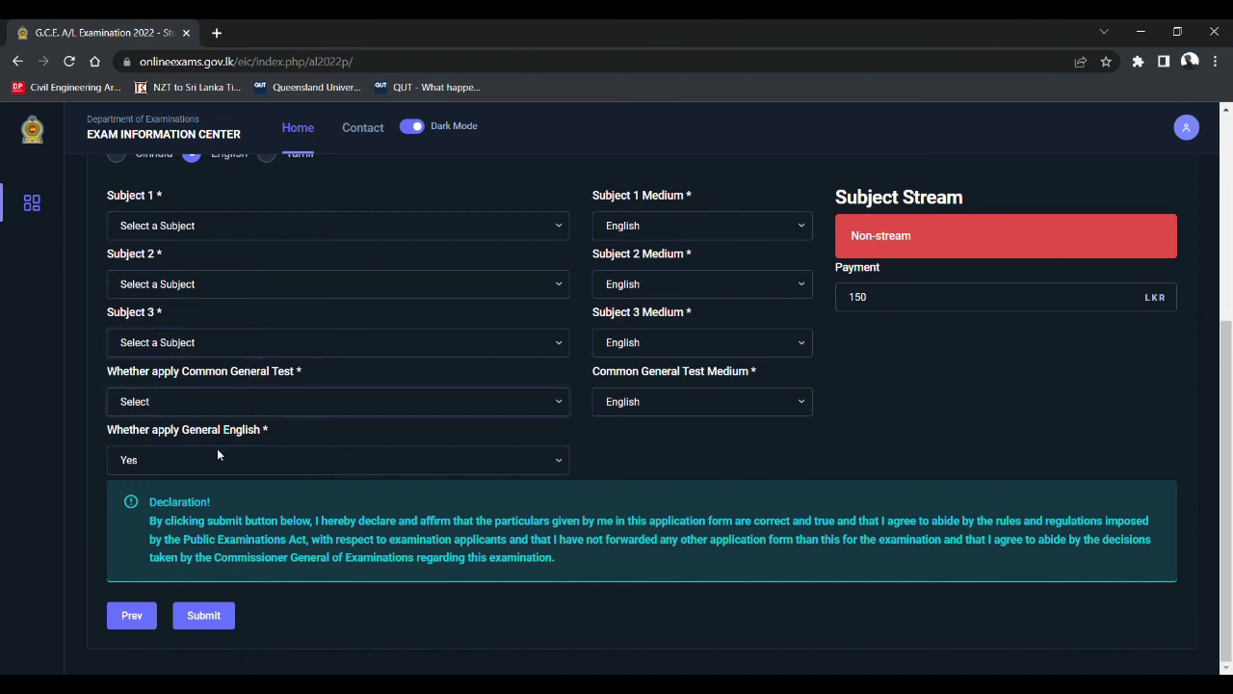
left_click(202, 488)
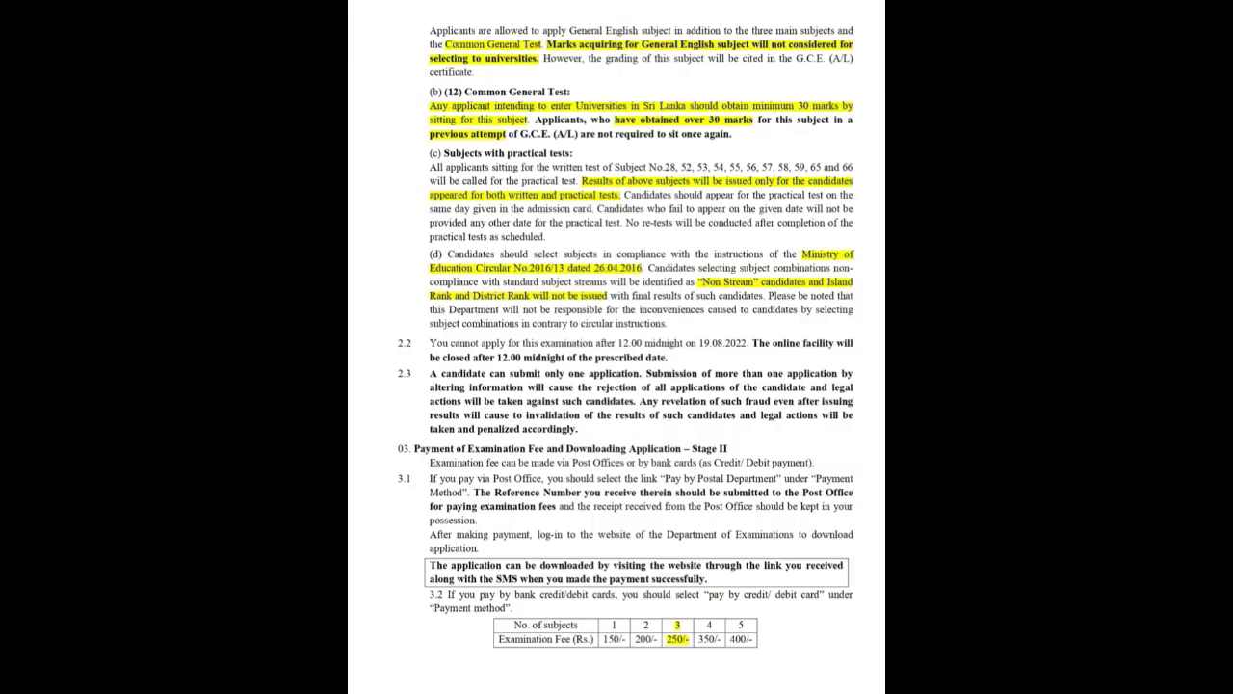